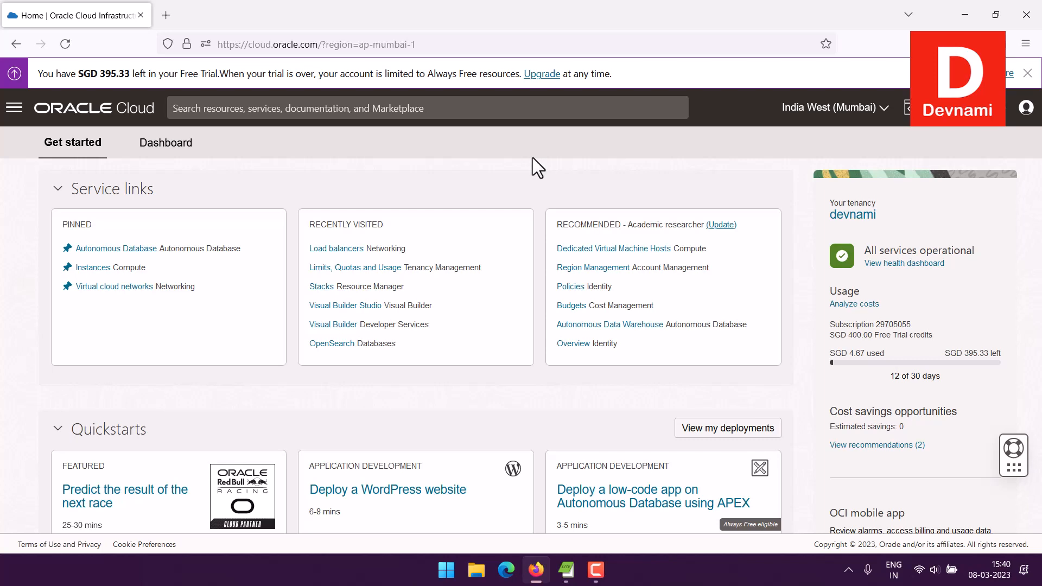
- Search the console for "Load B" and open the Load balancers service under Networking
click(390, 106)
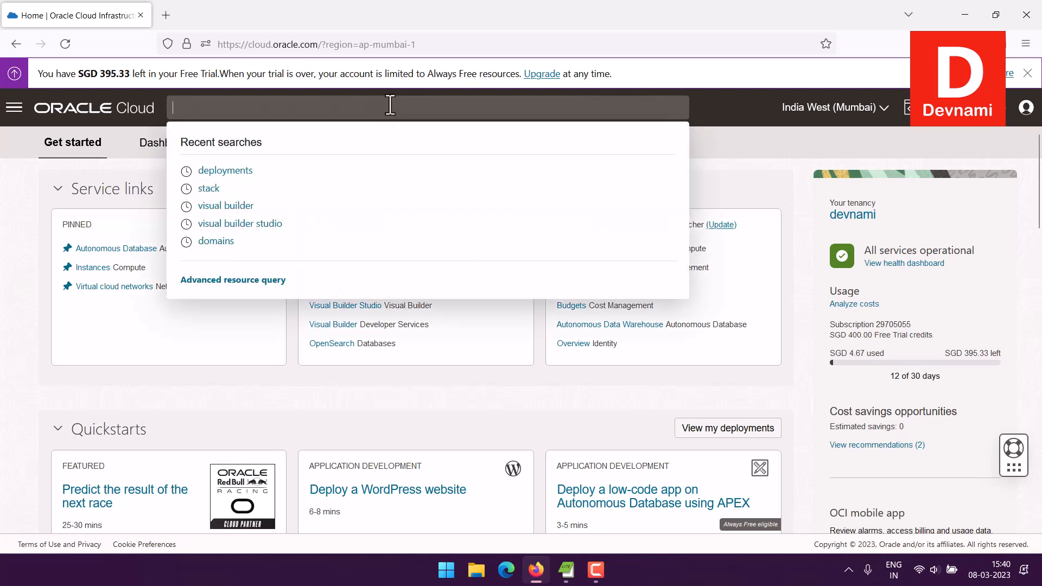
text(Load B)
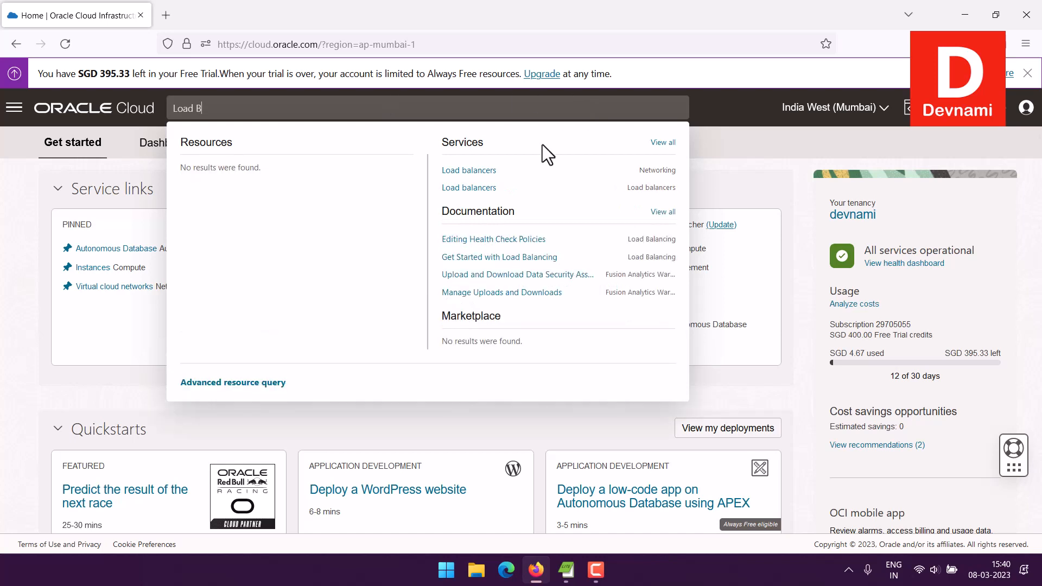
click(472, 173)
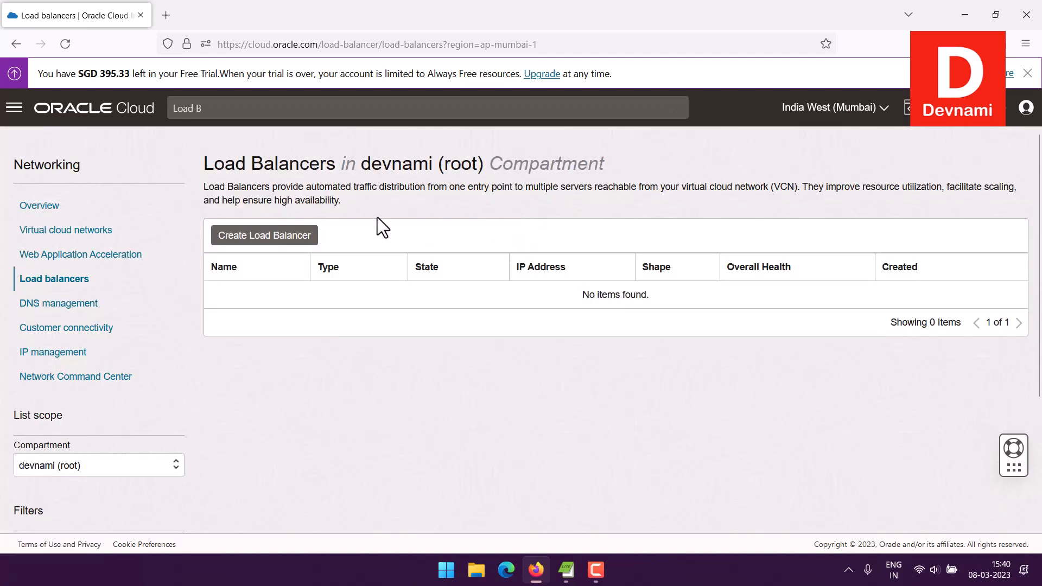
- Check where Load balancers is listed in the Networking section of the main navigation, then close the navigation
drag(25, 167, 77, 168)
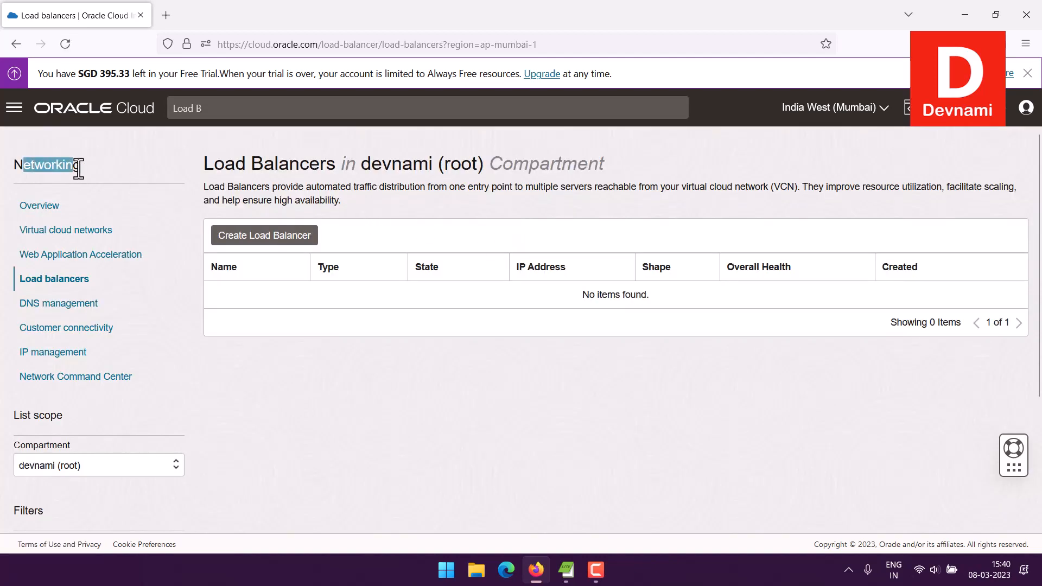
click(86, 169)
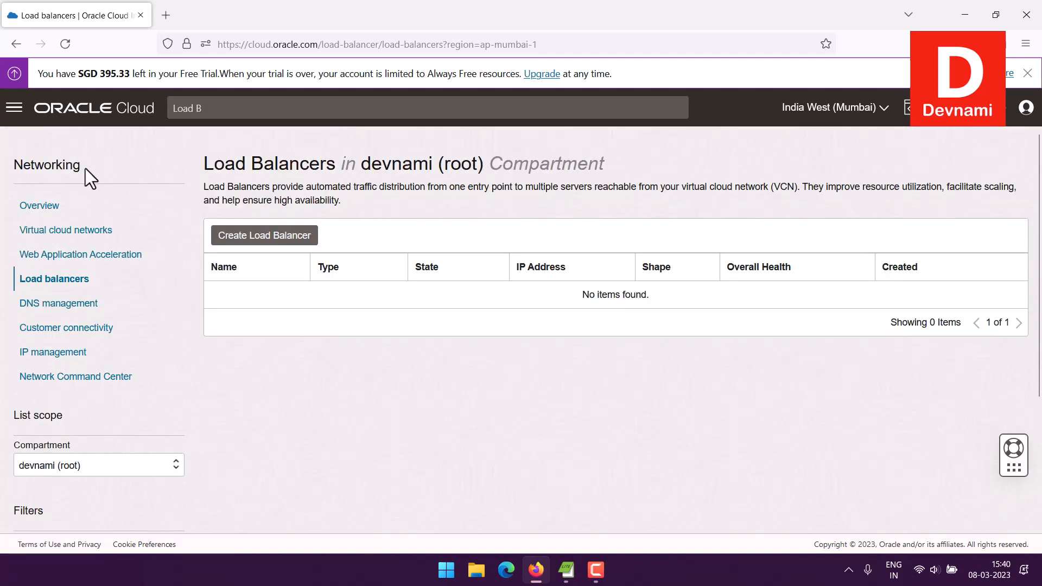
click(14, 109)
click(46, 259)
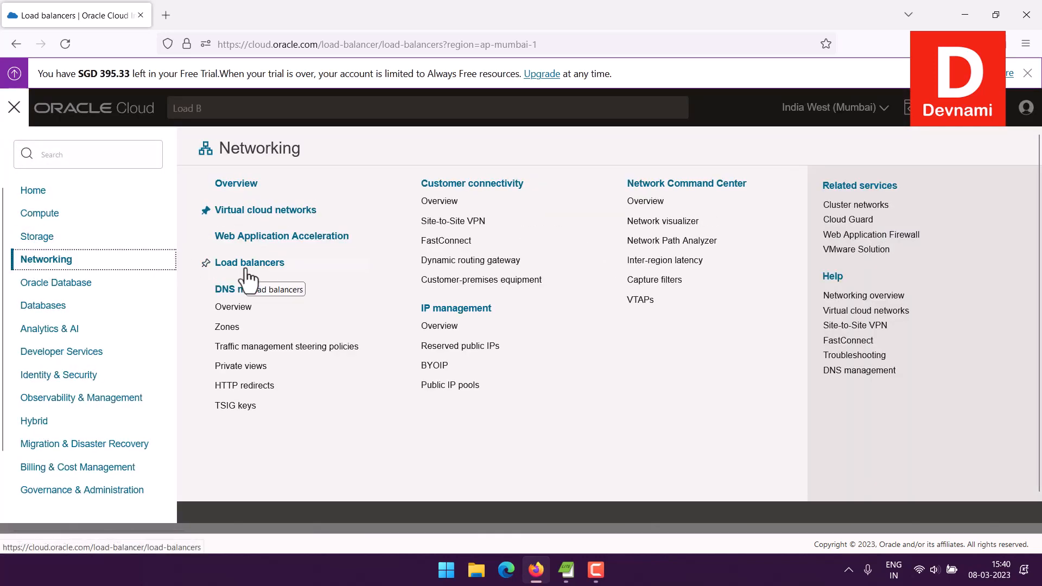
click(259, 125)
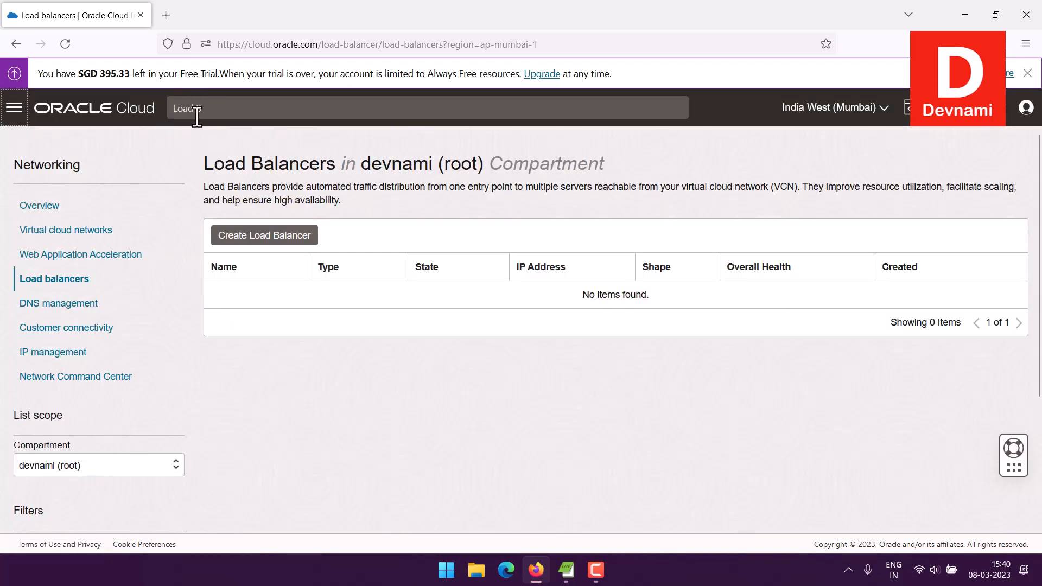
- Start creating a load balancer in the devnami (root) compartment
drag(204, 163, 356, 200)
click(358, 207)
click(257, 243)
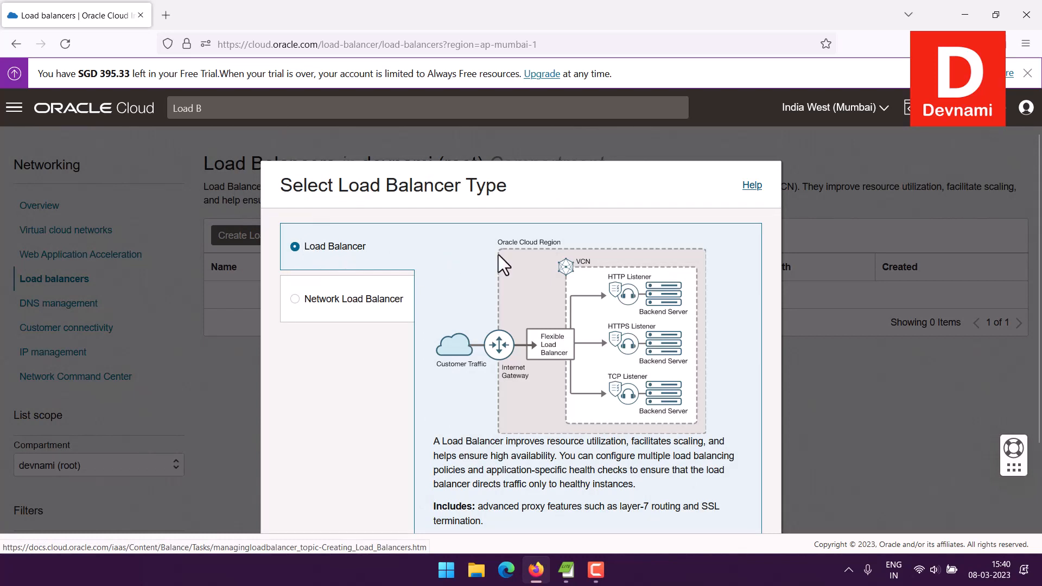
- Compare the diagrams and descriptions of the Load Balancer and Network Load Balancer types
scroll(465, 303, down, 3)
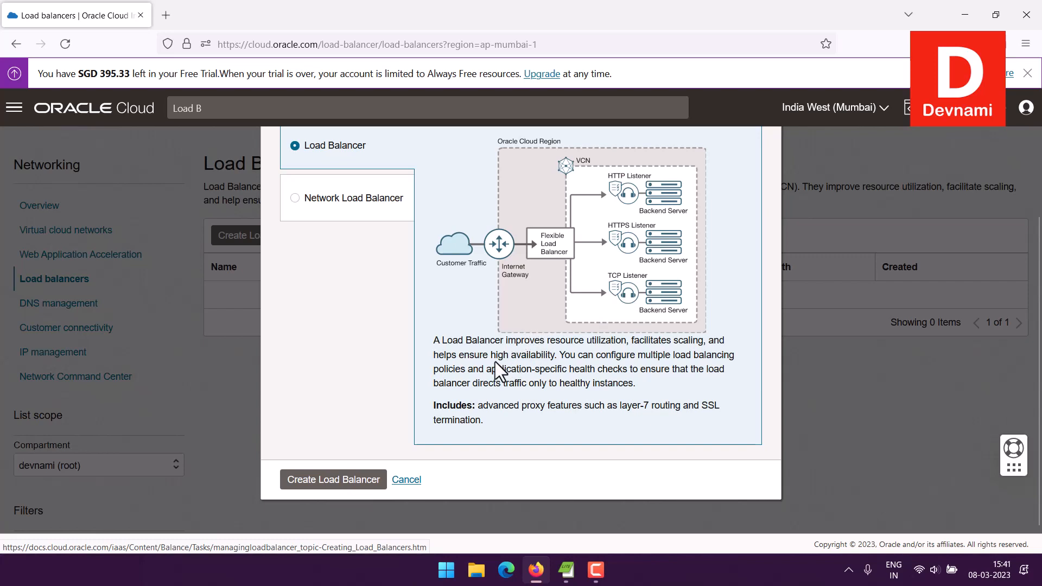
drag(496, 358, 636, 387)
click(637, 385)
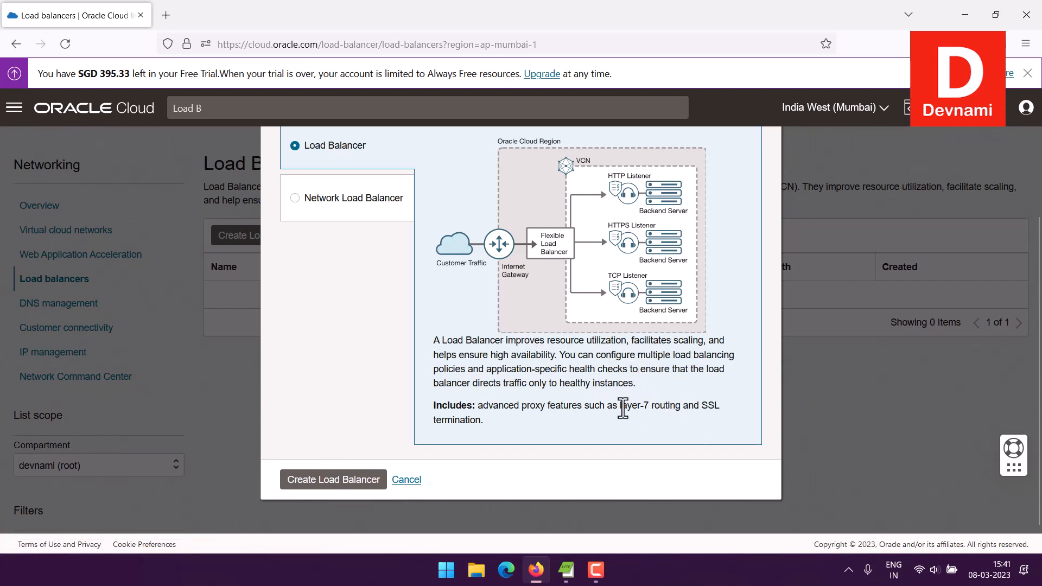
drag(621, 408, 594, 392)
click(705, 419)
click(599, 390)
scroll(603, 390, up, 2)
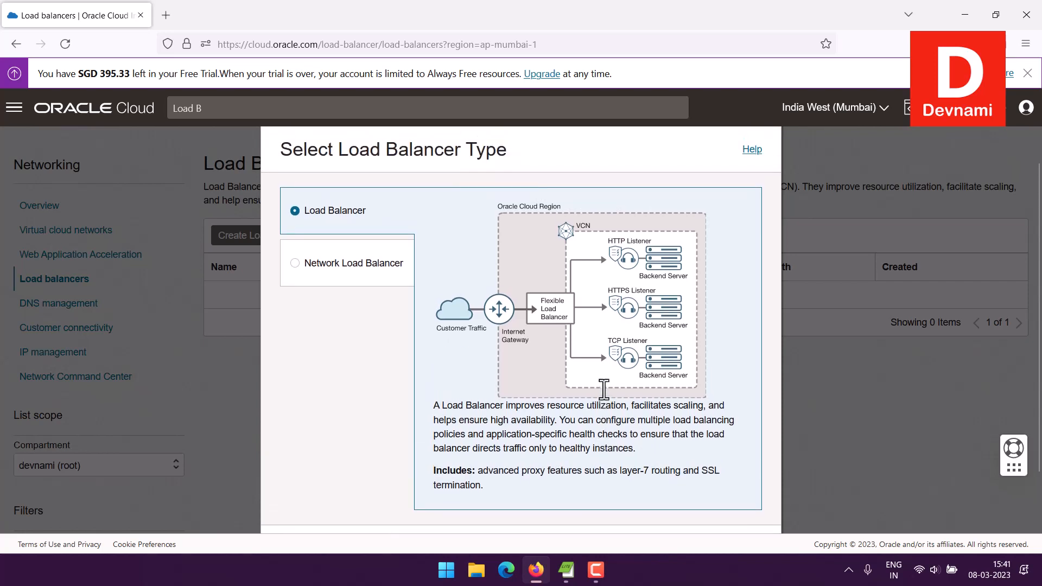
click(299, 264)
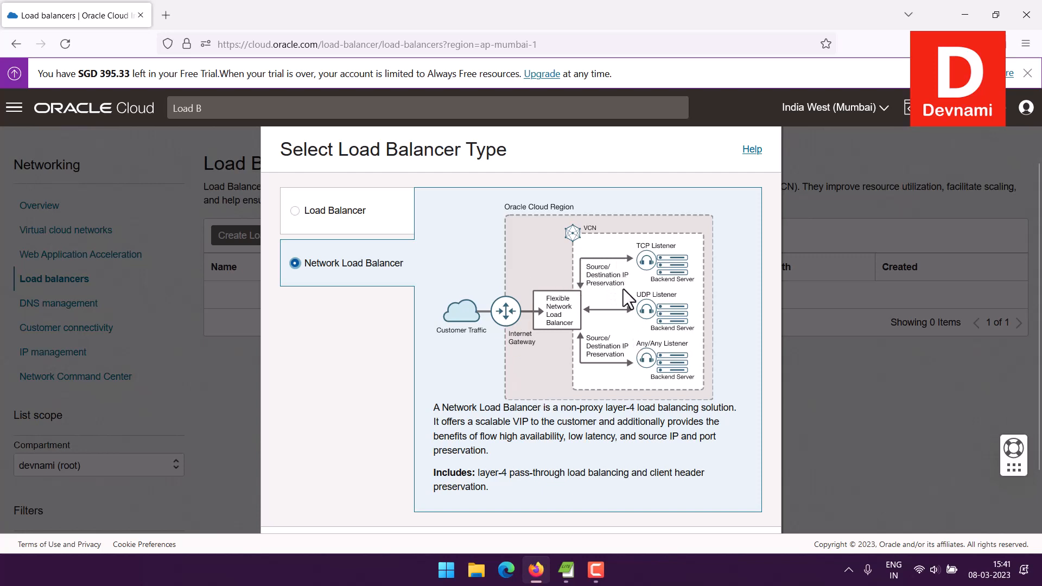
click(332, 215)
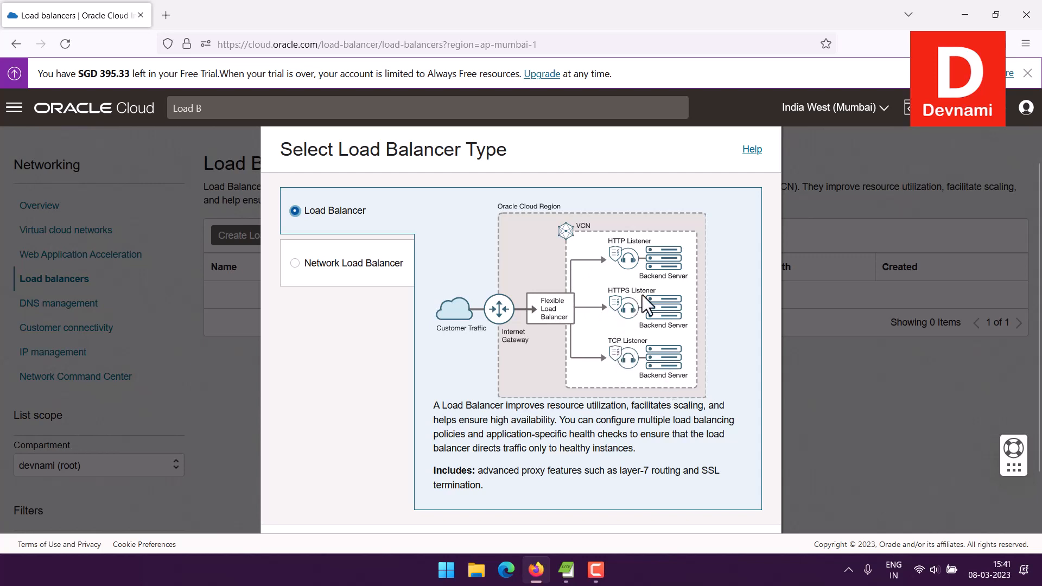
click(333, 268)
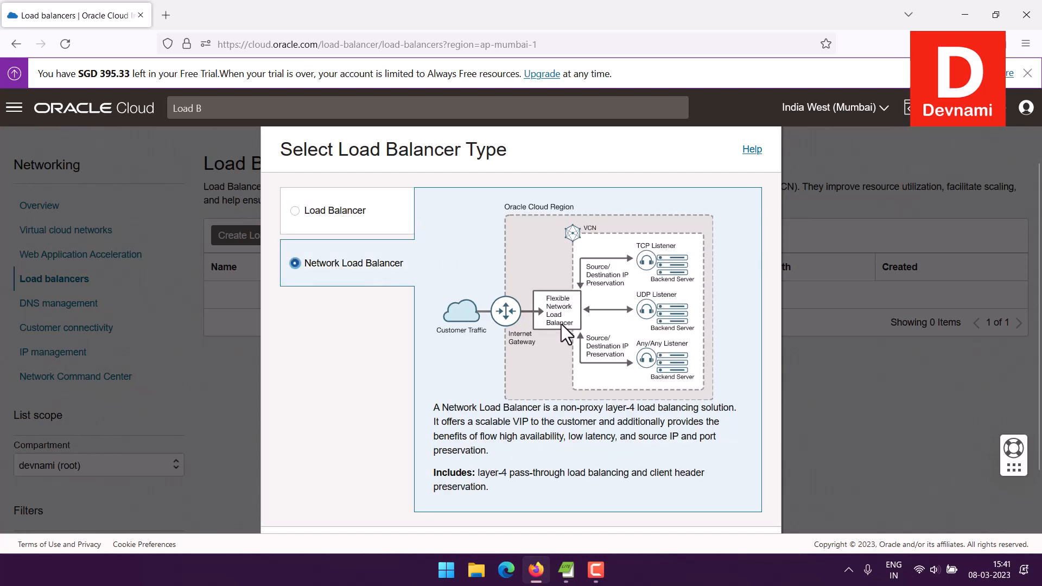
- Choose the Load Balancer type and proceed to its creation form
click(336, 214)
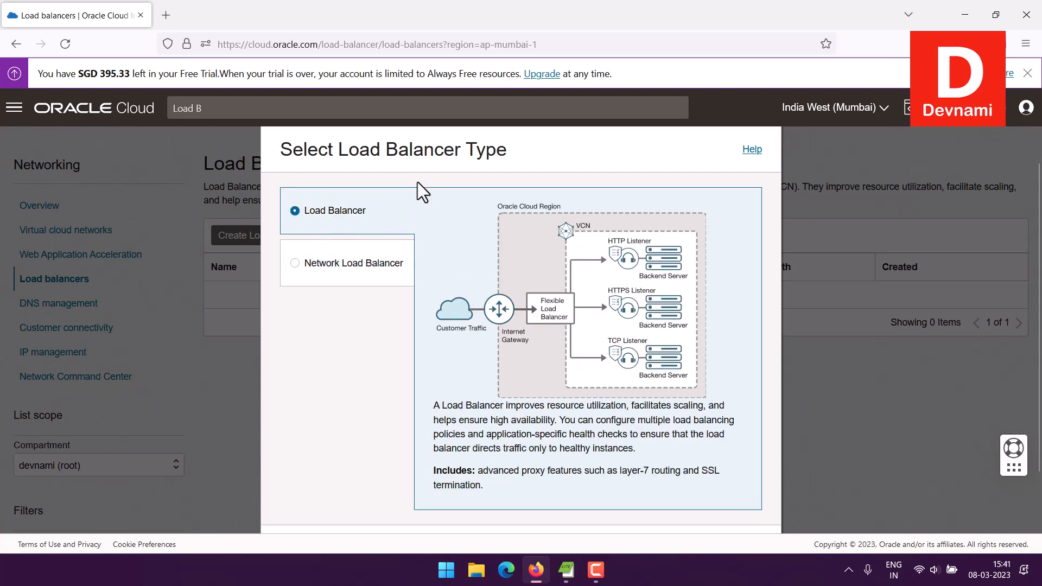
scroll(361, 328, down, 1)
scroll(361, 328, down, 1)
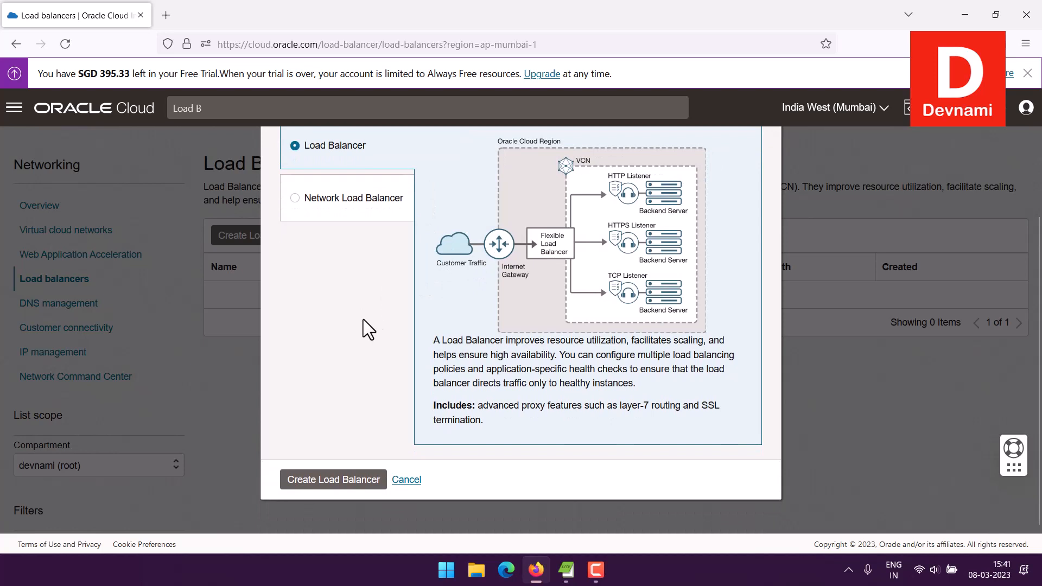
click(353, 481)
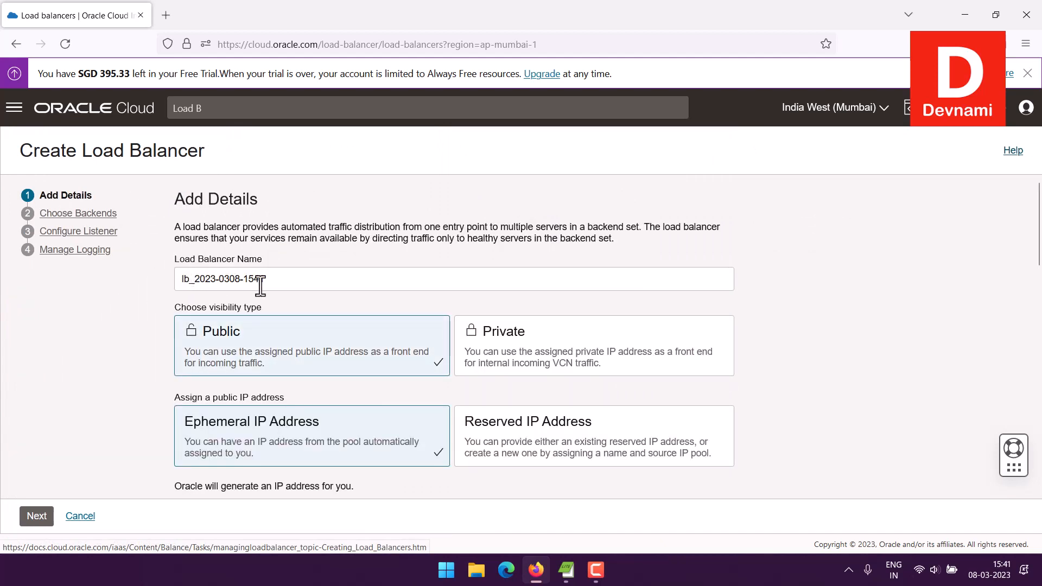
- Replace the default load balancer name with devbalance
drag(266, 280, 159, 272)
text(d)
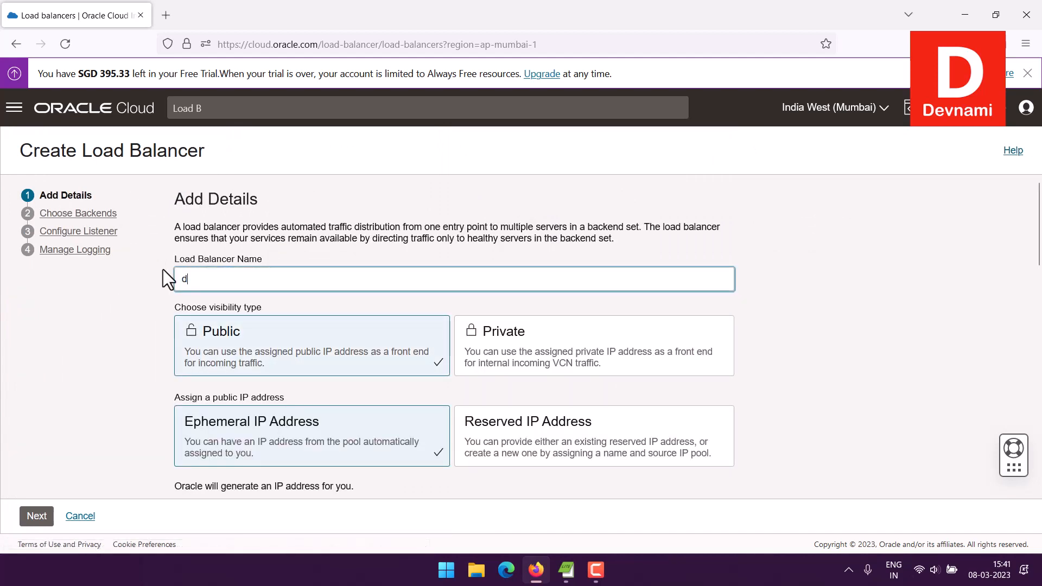
text(evbalance)
click(262, 250)
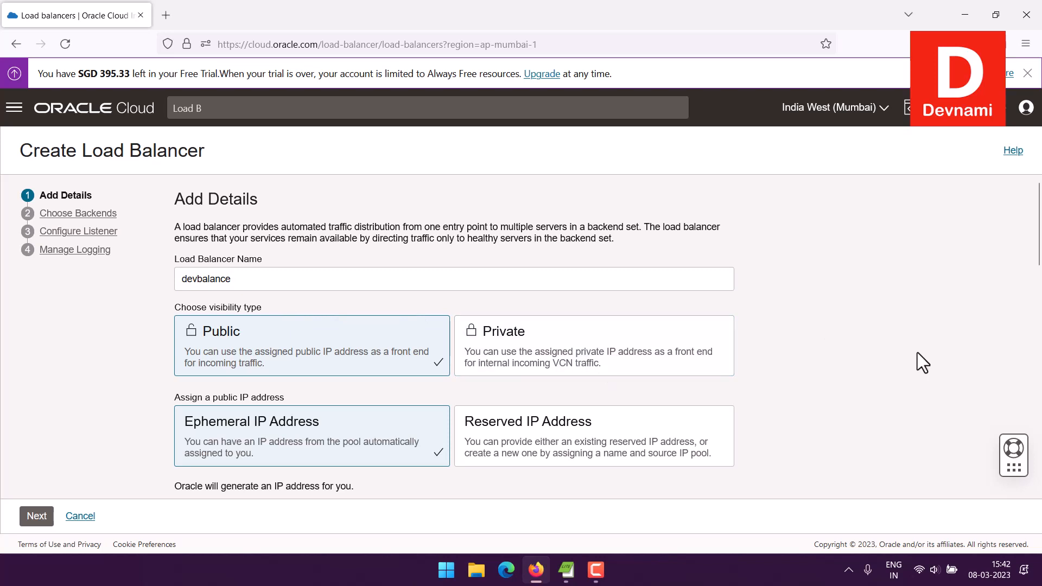
scroll(923, 363, down, 3)
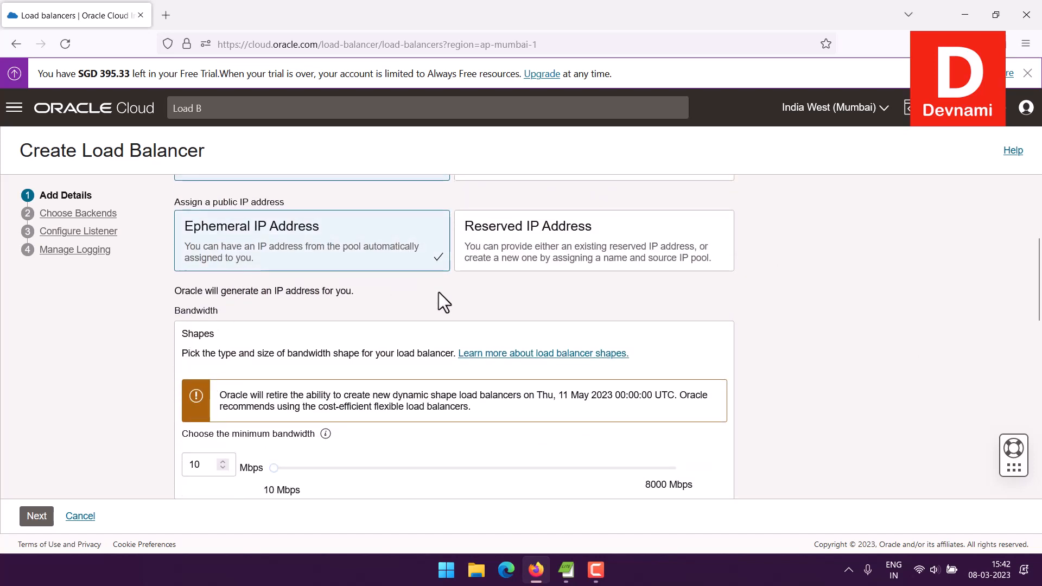
scroll(968, 305, down, 3)
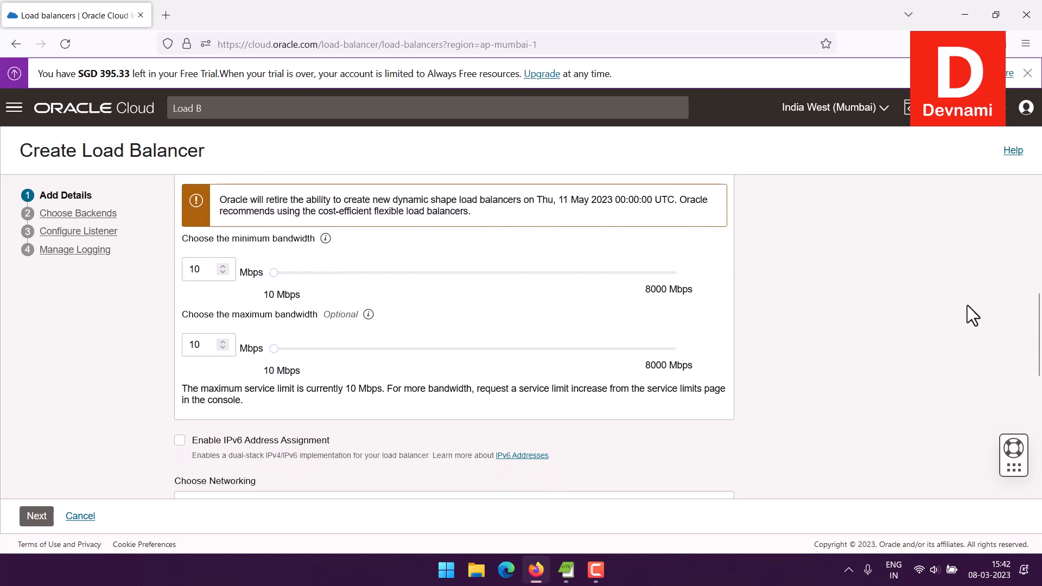
scroll(968, 306, up, 1)
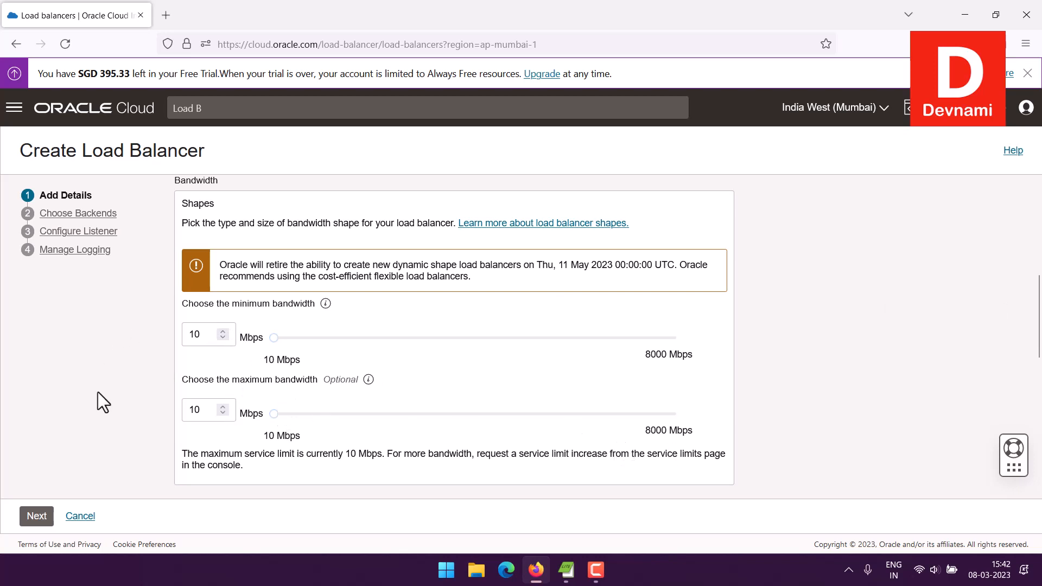
scroll(817, 426, down, 2)
scroll(822, 437, down, 2)
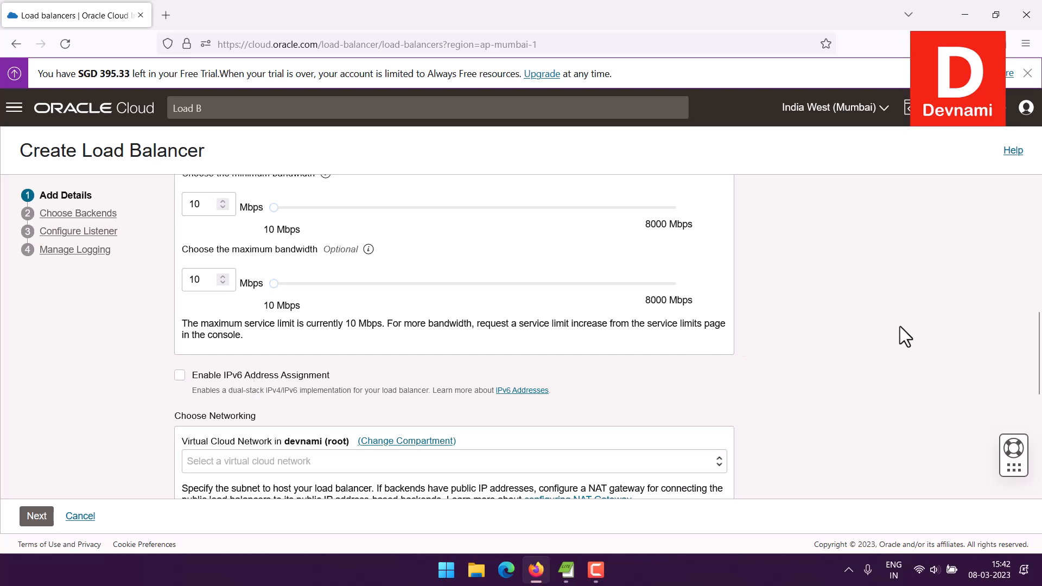
scroll(901, 327, down, 3)
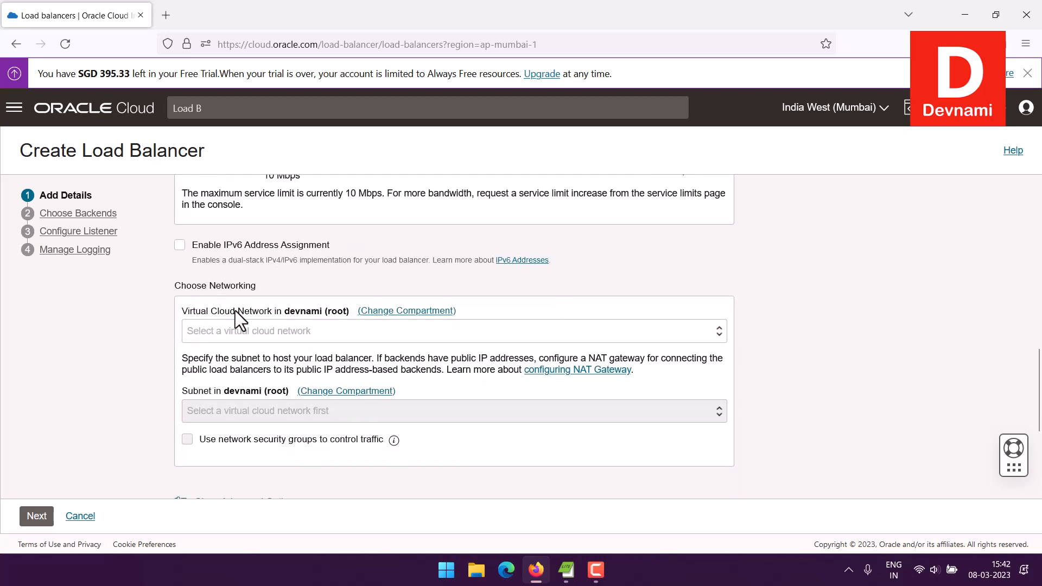
click(235, 328)
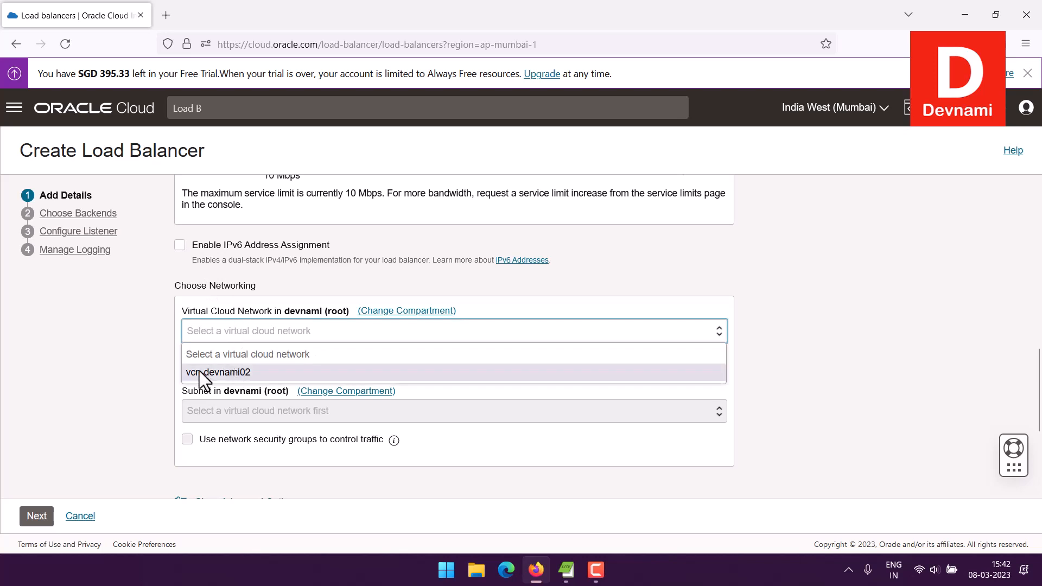
click(217, 372)
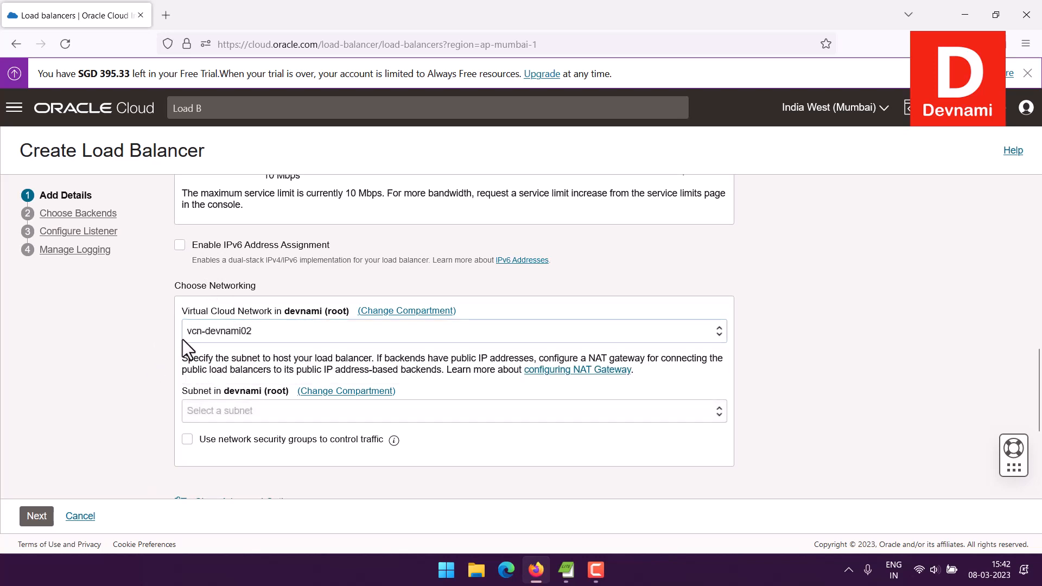
click(246, 408)
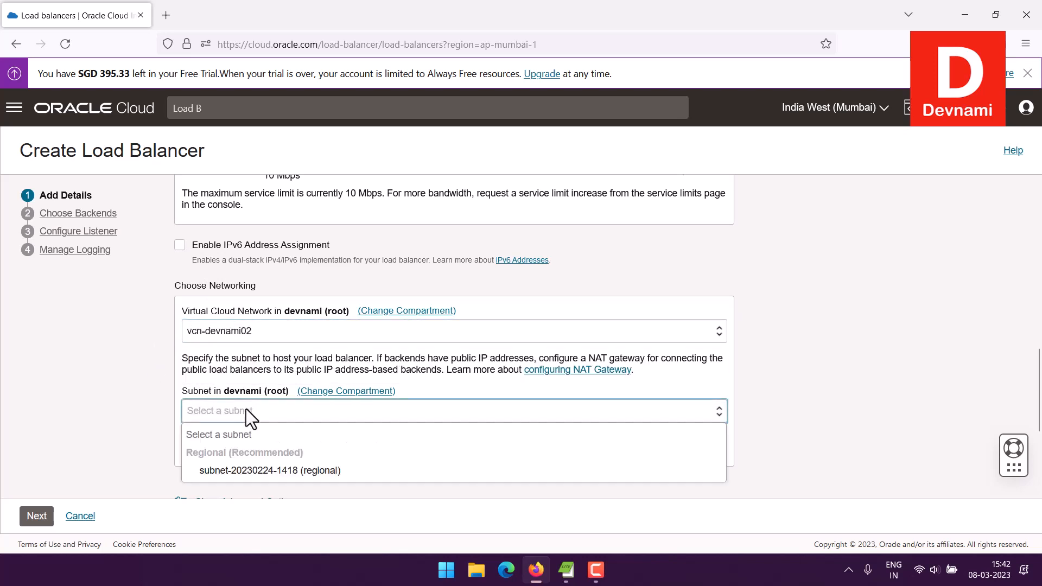
click(248, 468)
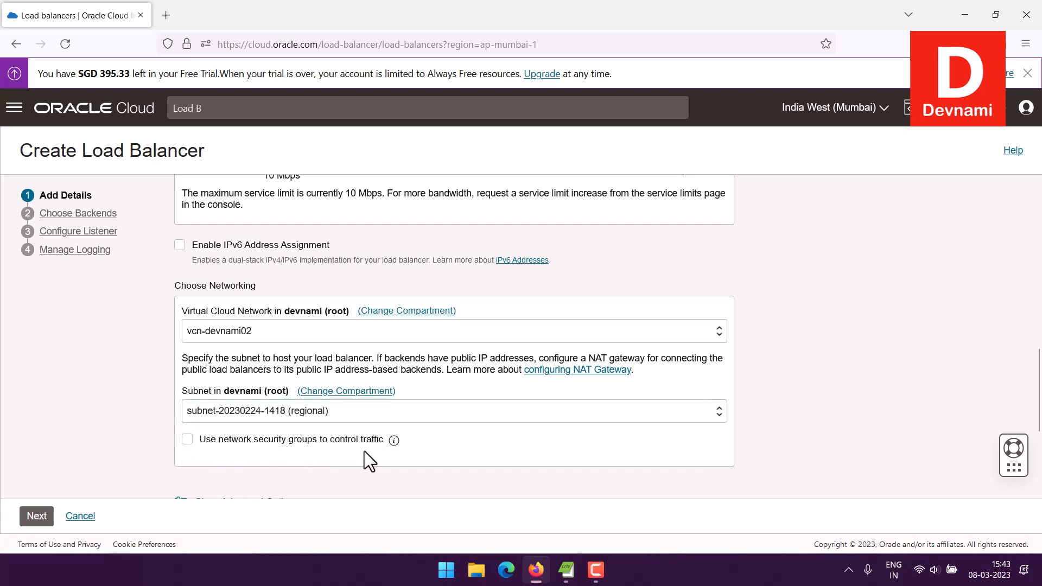
- Examine the advanced Security, Acceleration and Management options, and review the load balancer details from the name to the networking section
mouse_move(396, 444)
scroll(863, 390, down, 2)
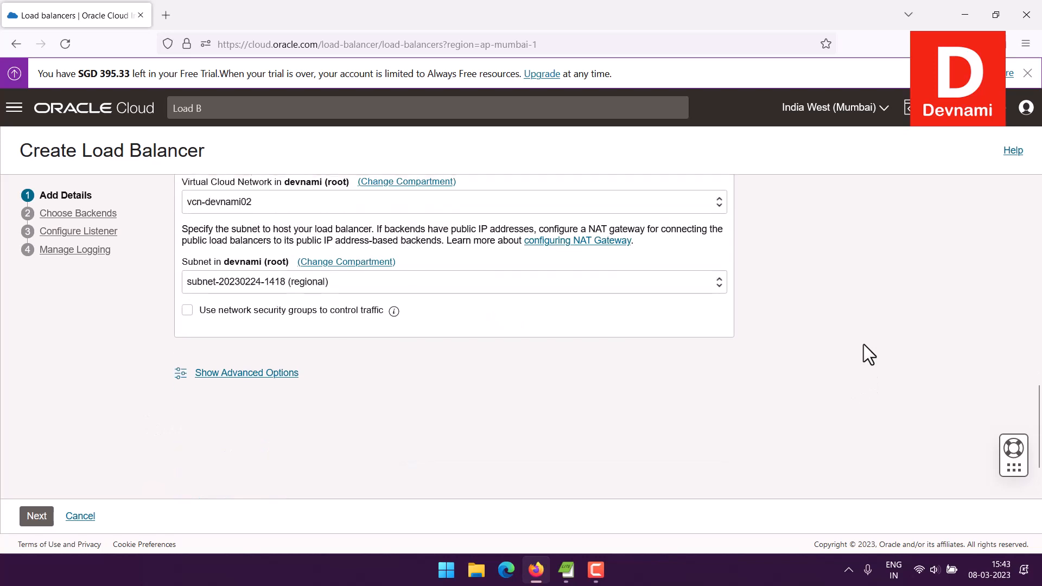
click(282, 372)
scroll(760, 363, down, 2)
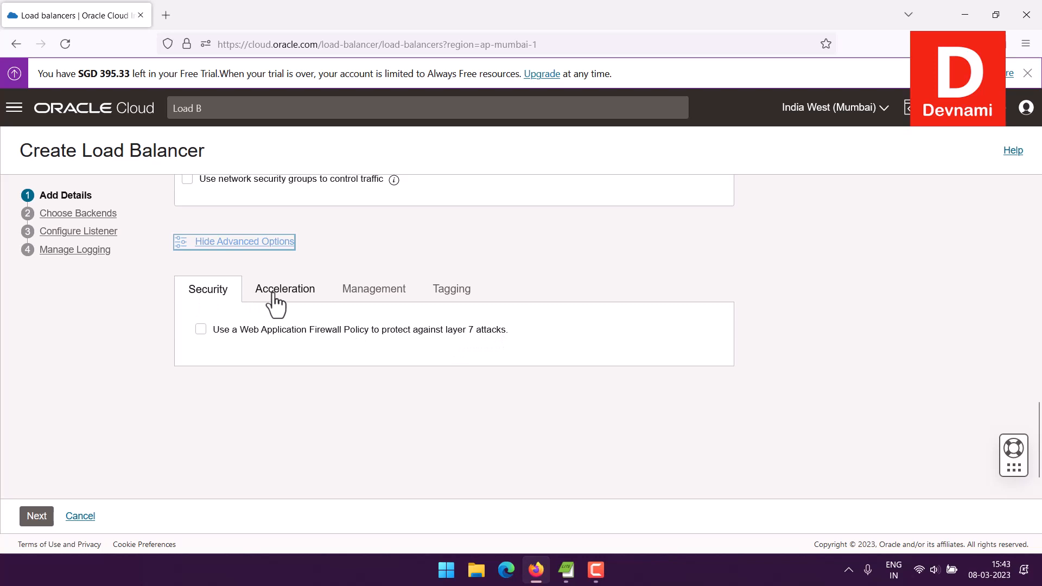
click(325, 296)
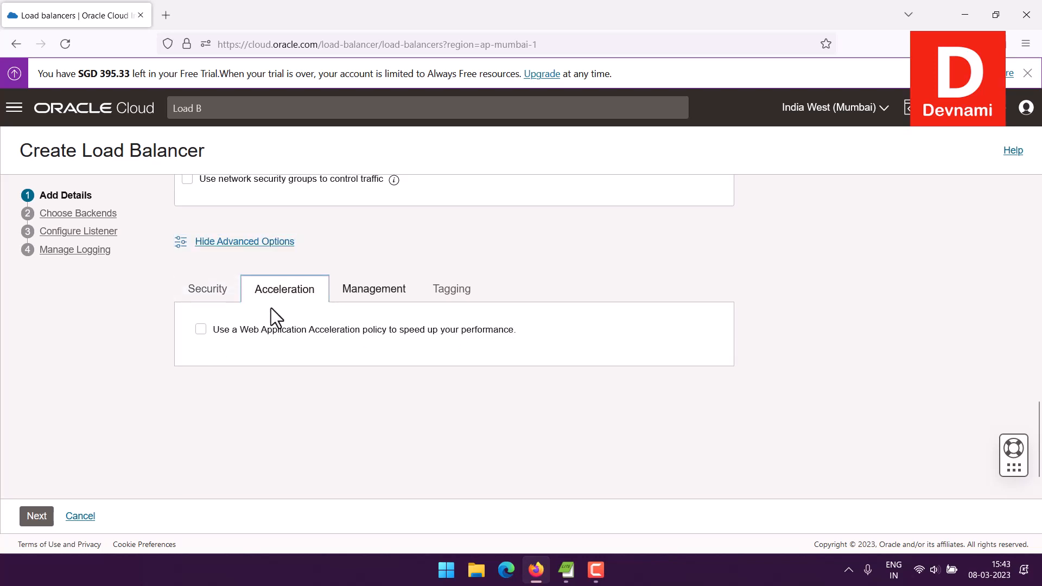
click(390, 294)
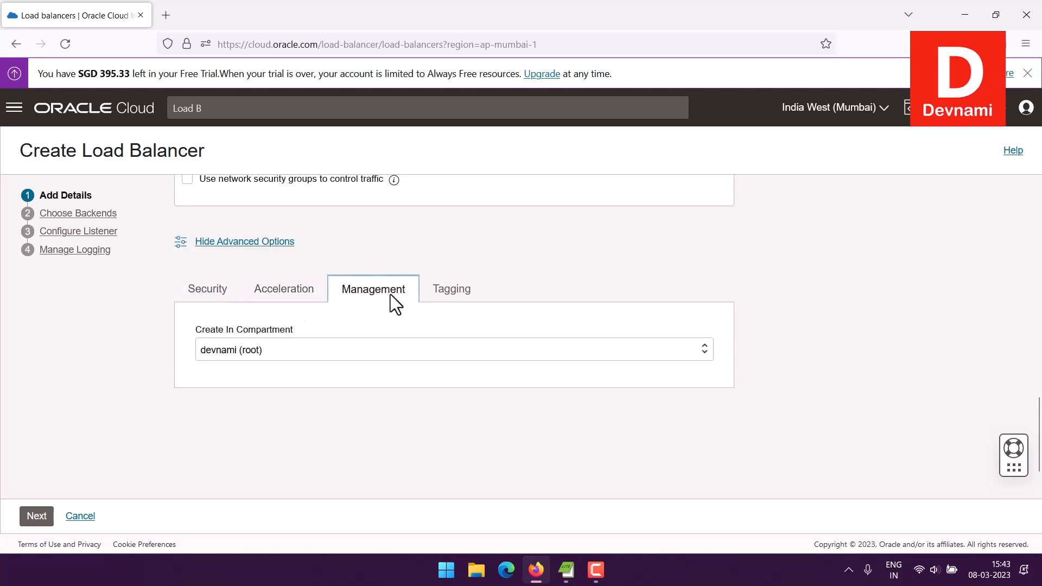
click(305, 294)
click(209, 293)
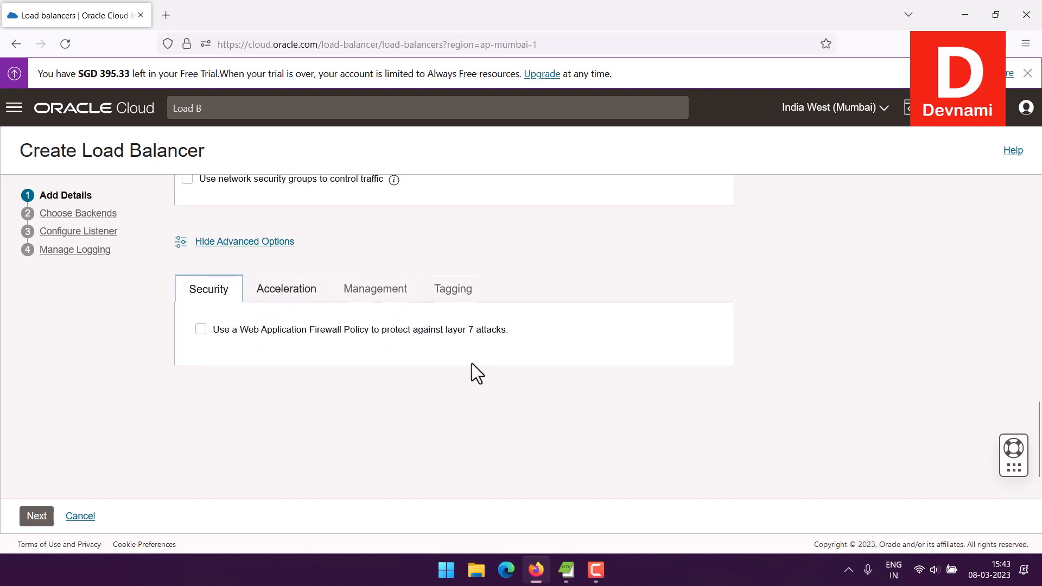
scroll(711, 320, up, 8)
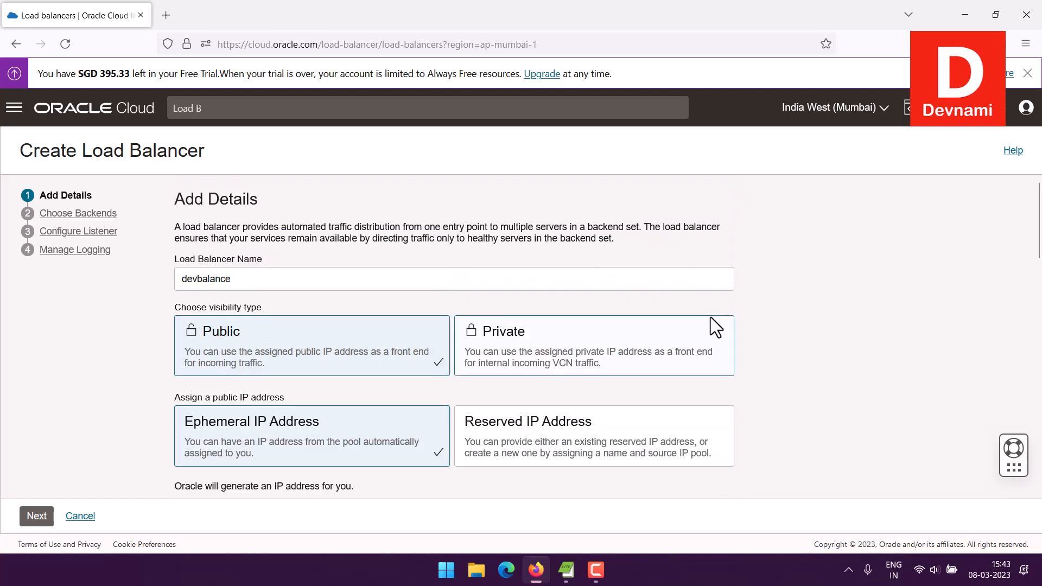
scroll(714, 321, down, 10)
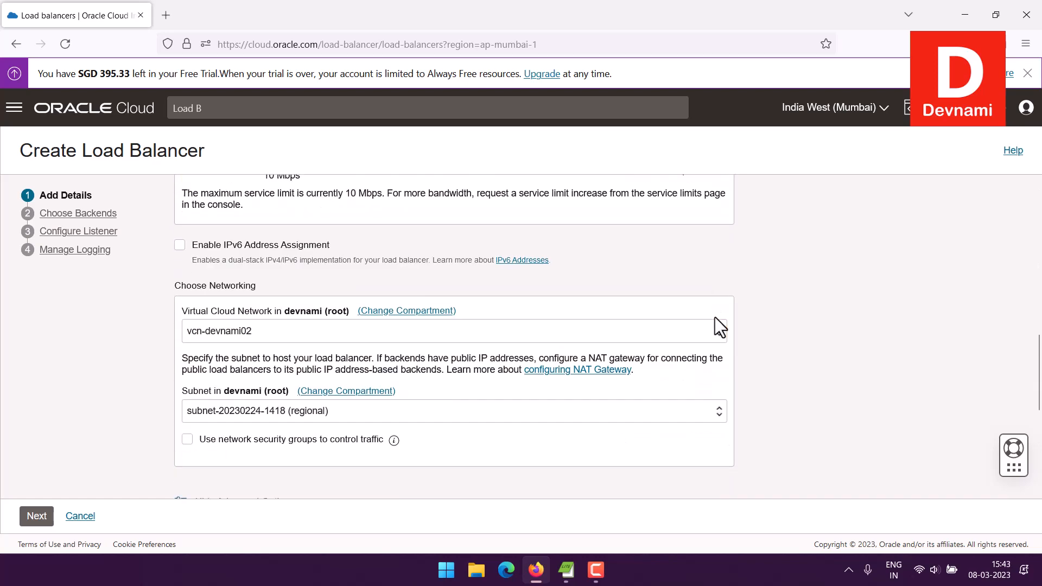
- Check the advanced Acceleration, Management, Tagging and Security options, and proceed to the backend selection stage
scroll(715, 326, down, 5)
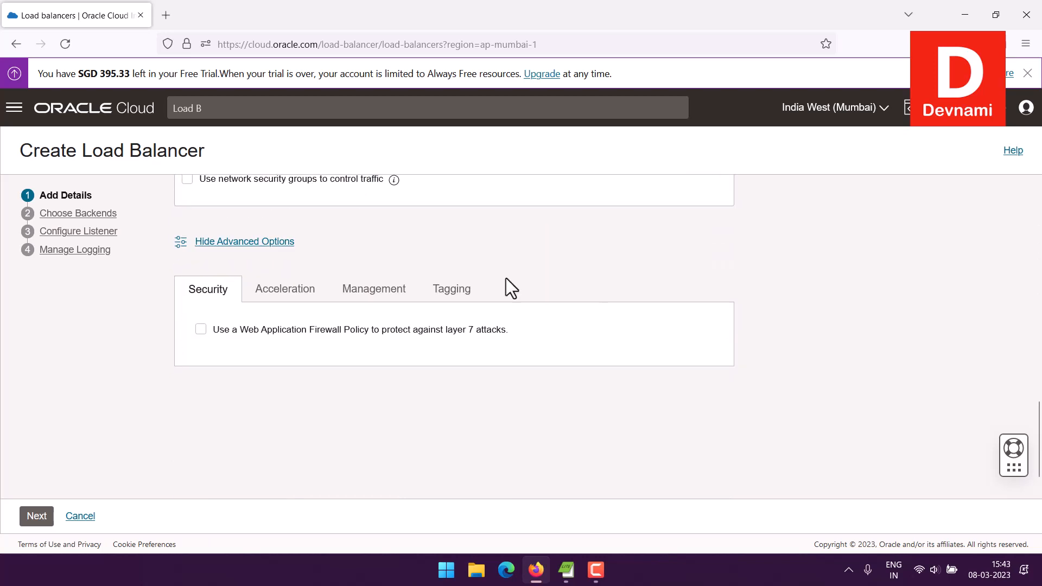
click(301, 288)
click(385, 283)
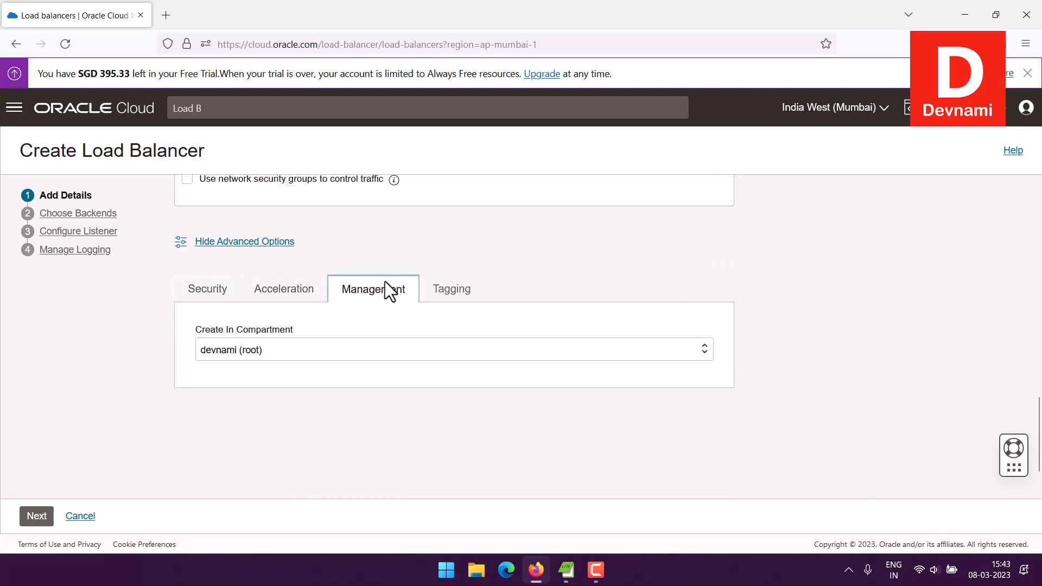
click(468, 288)
click(215, 296)
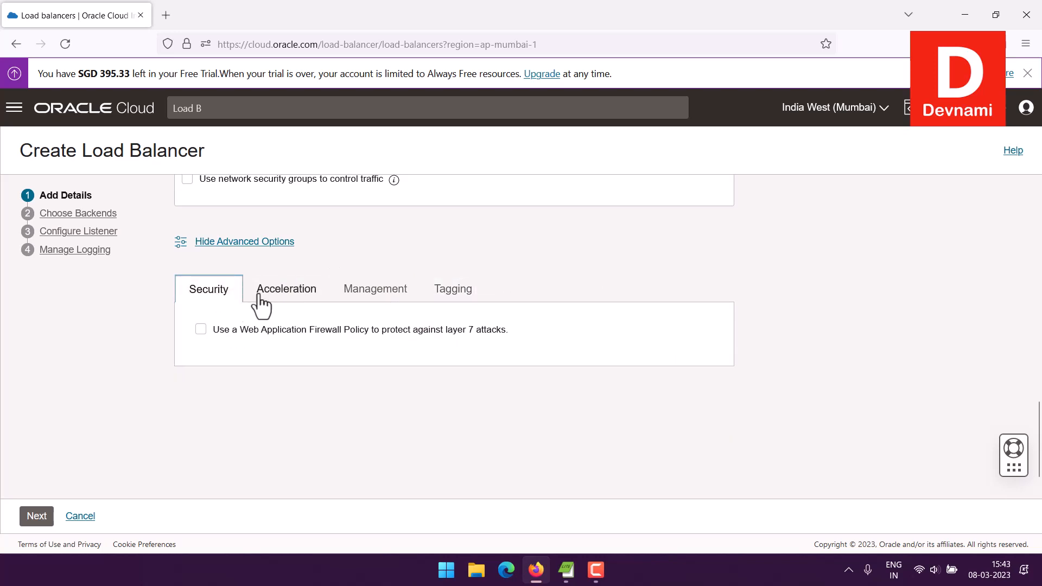
click(49, 517)
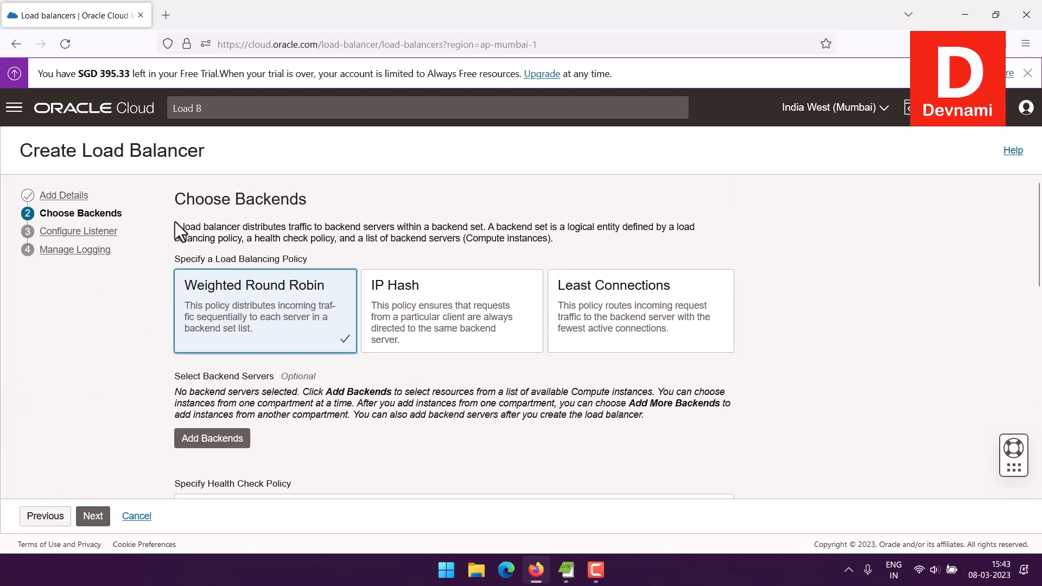
- Read the backend set description, the load balancing policies and the instructions for selecting backend servers
drag(175, 221, 323, 258)
click(323, 258)
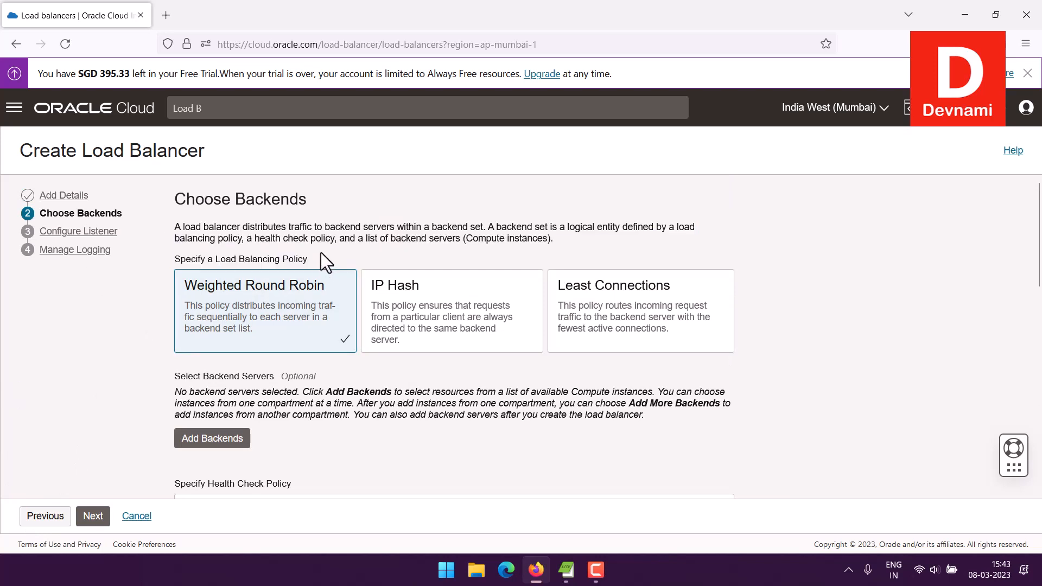
drag(246, 210, 344, 202)
click(344, 203)
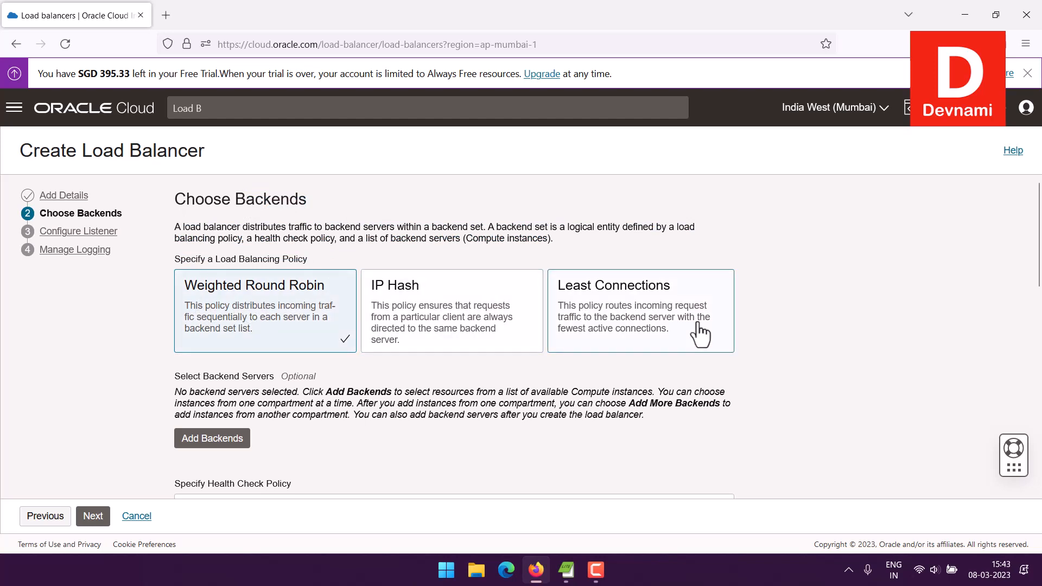
scroll(521, 320, down, 2)
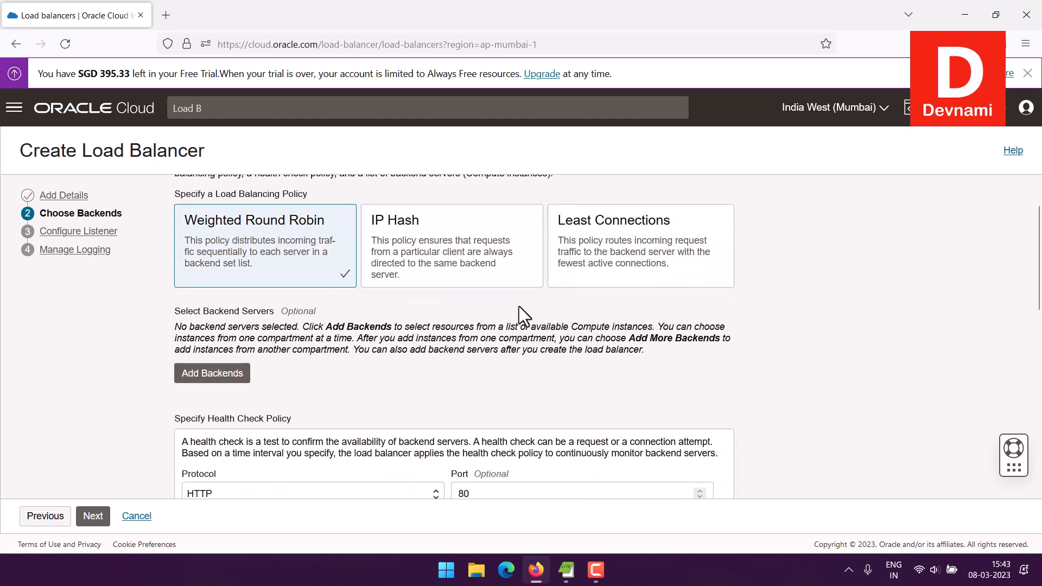
drag(197, 317, 310, 349)
click(317, 358)
- Examine the compute instances offered as backend servers in the devnami (root) compartment, and return without selecting any
click(234, 375)
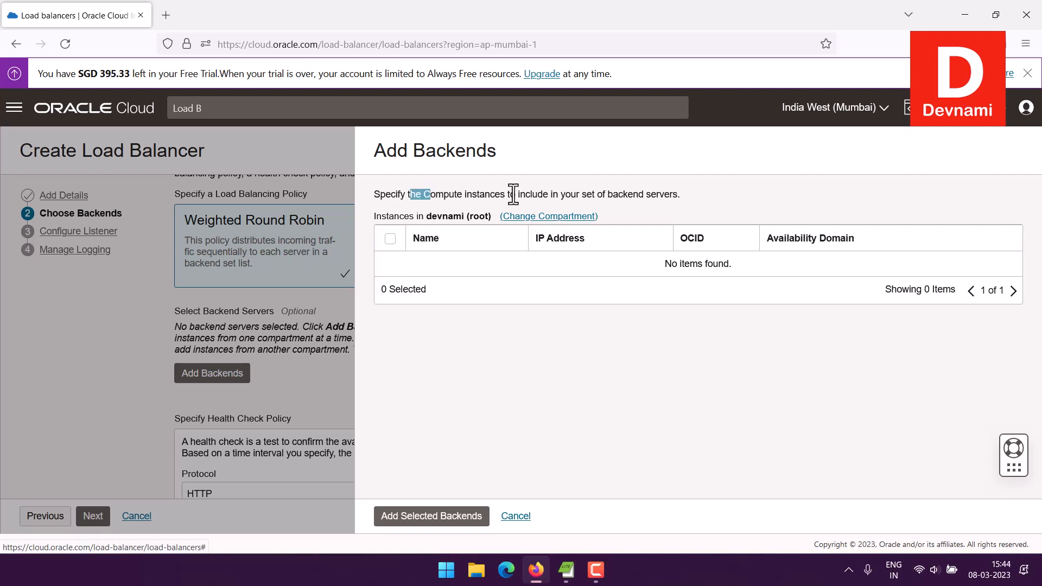
drag(721, 196, 378, 198)
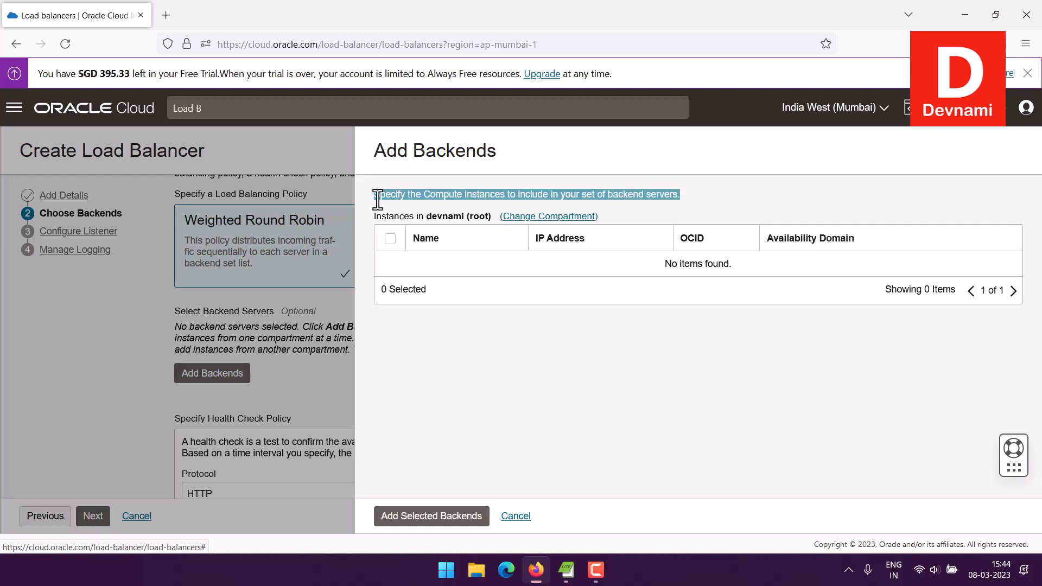
click(136, 301)
drag(634, 351, 695, 354)
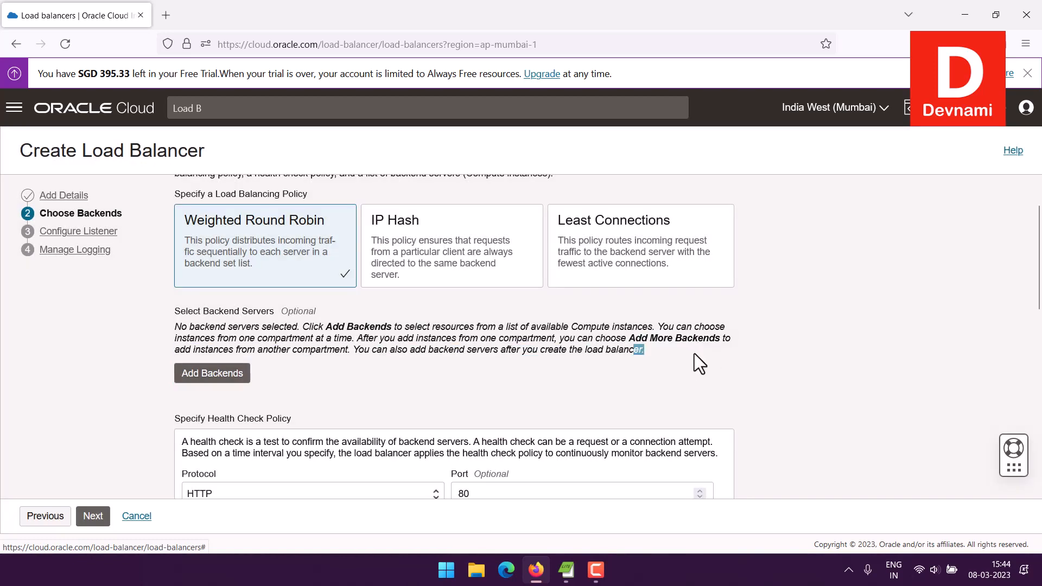
click(694, 354)
scroll(402, 349, down, 3)
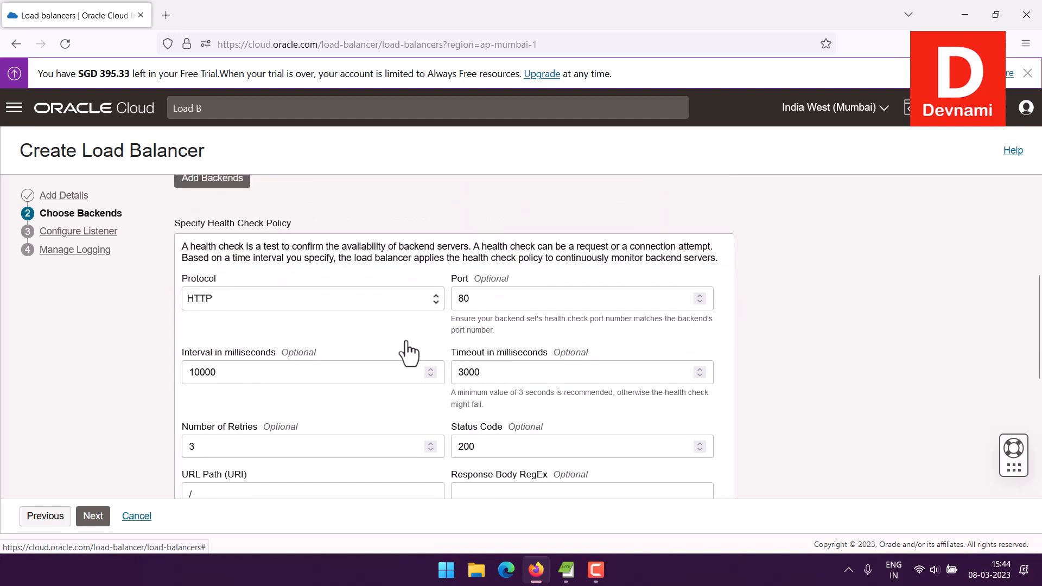
scroll(333, 333, up, 2)
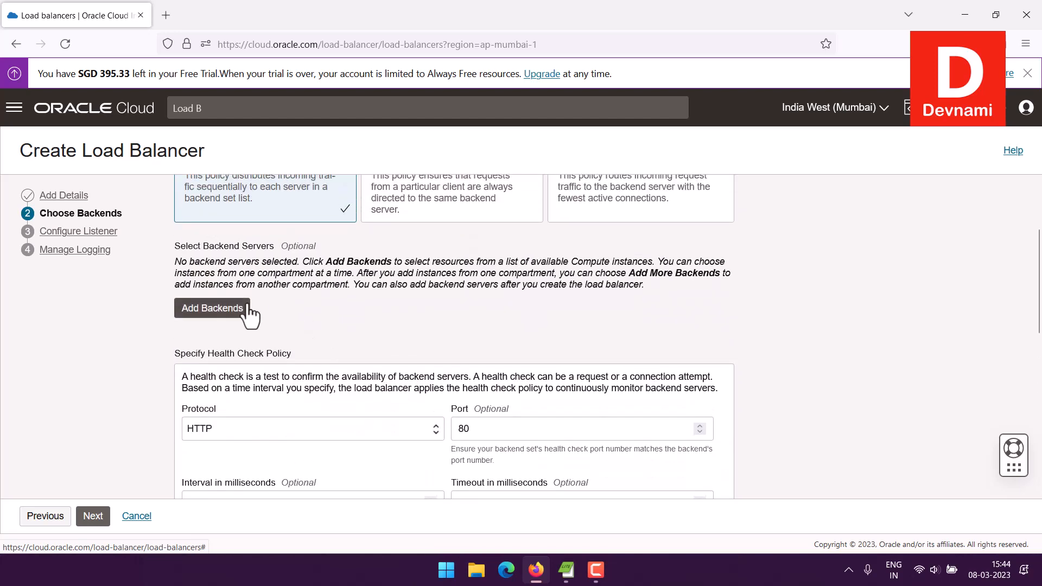
click(249, 308)
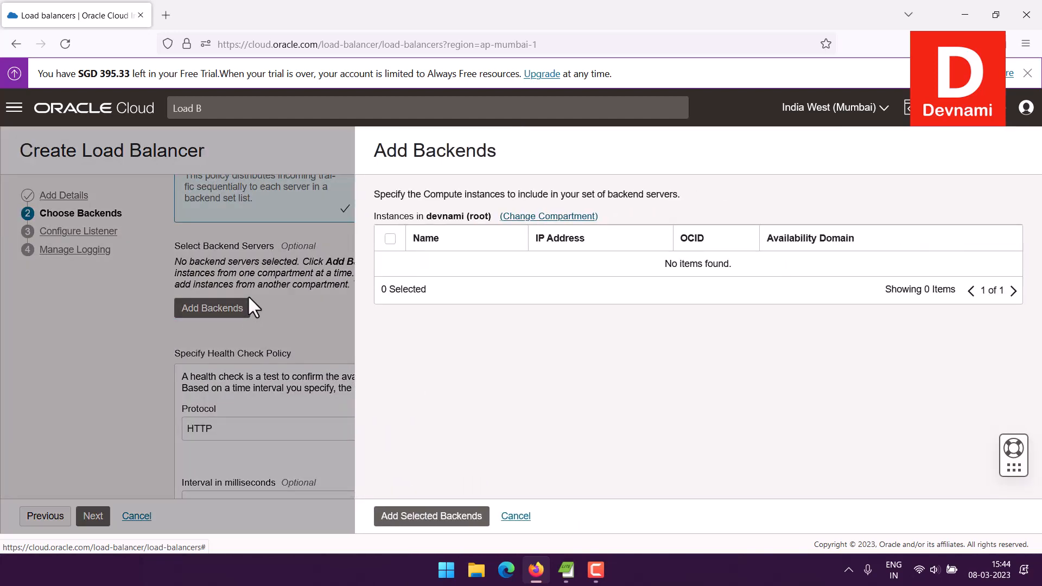
click(423, 517)
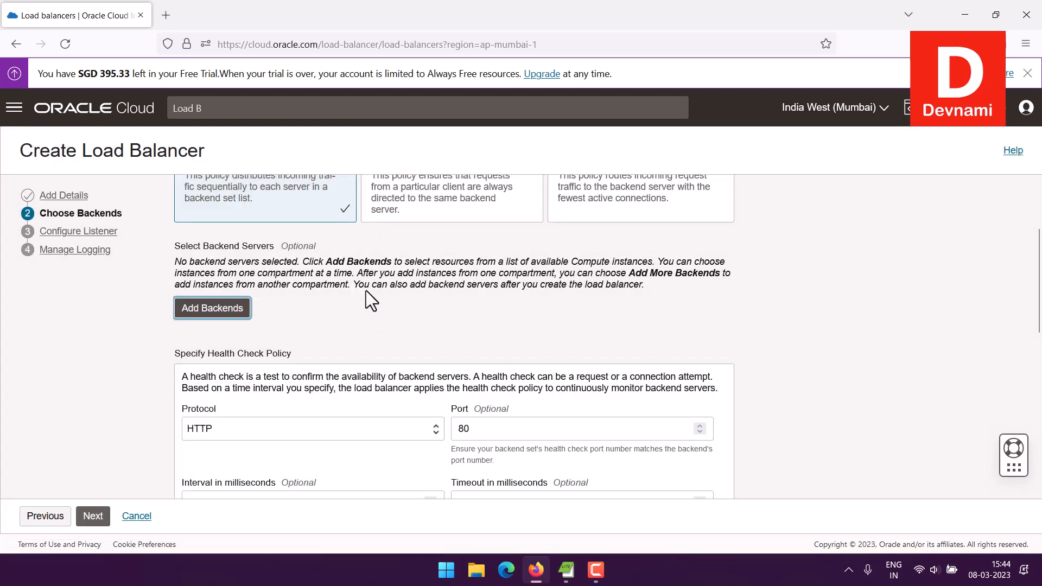
click(498, 325)
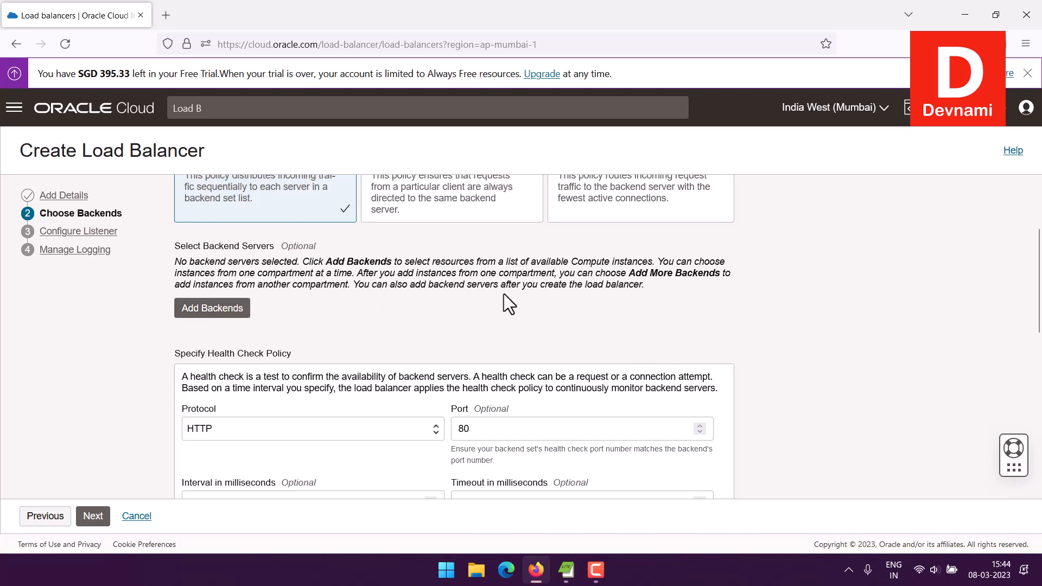
- Check the protocol choices for the backend health check policy
scroll(504, 294, down, 2)
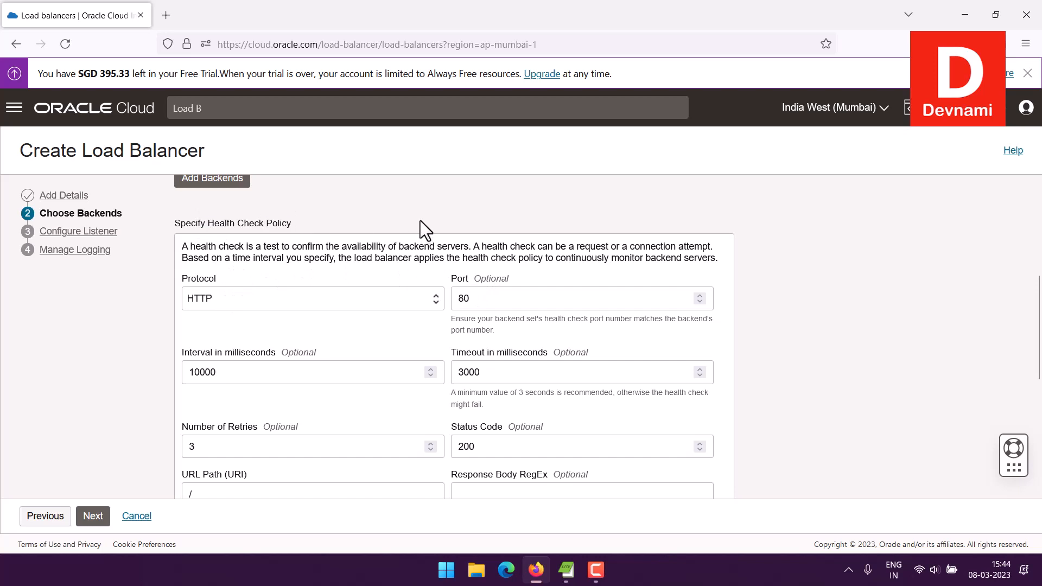
click(233, 300)
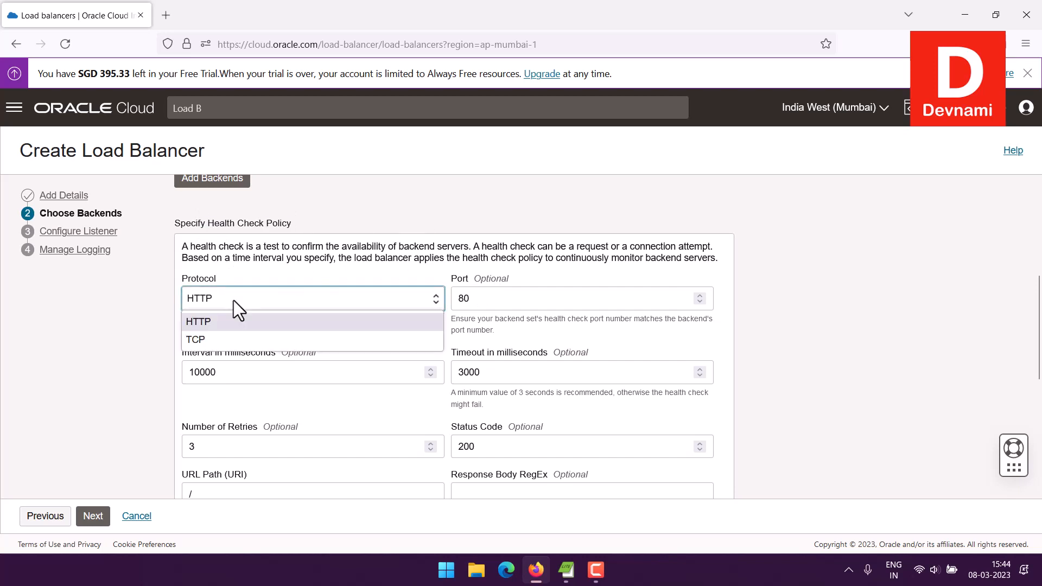
click(233, 301)
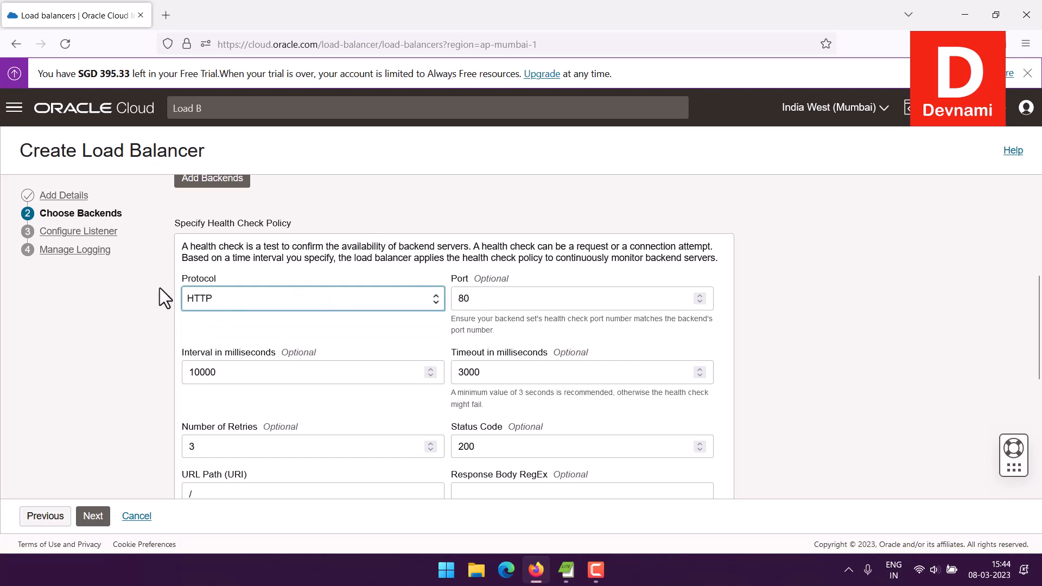
- Enable SSL for the backend set and compare the certificate resource, CA Bundle and Certificate Authority options, leaving CA Bundle selected
scroll(757, 354, down, 3)
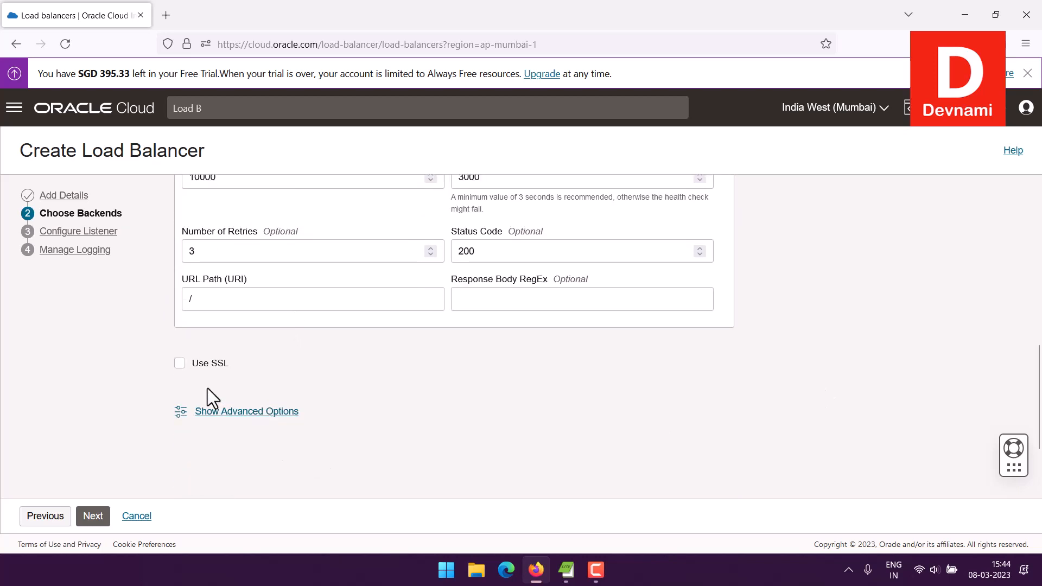
click(213, 365)
scroll(914, 385, down, 4)
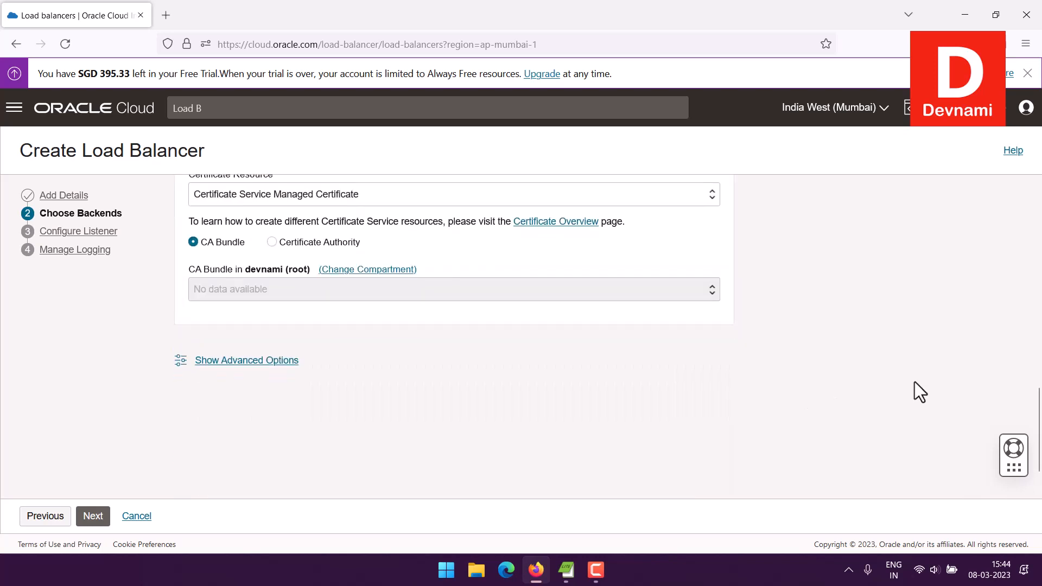
click(291, 194)
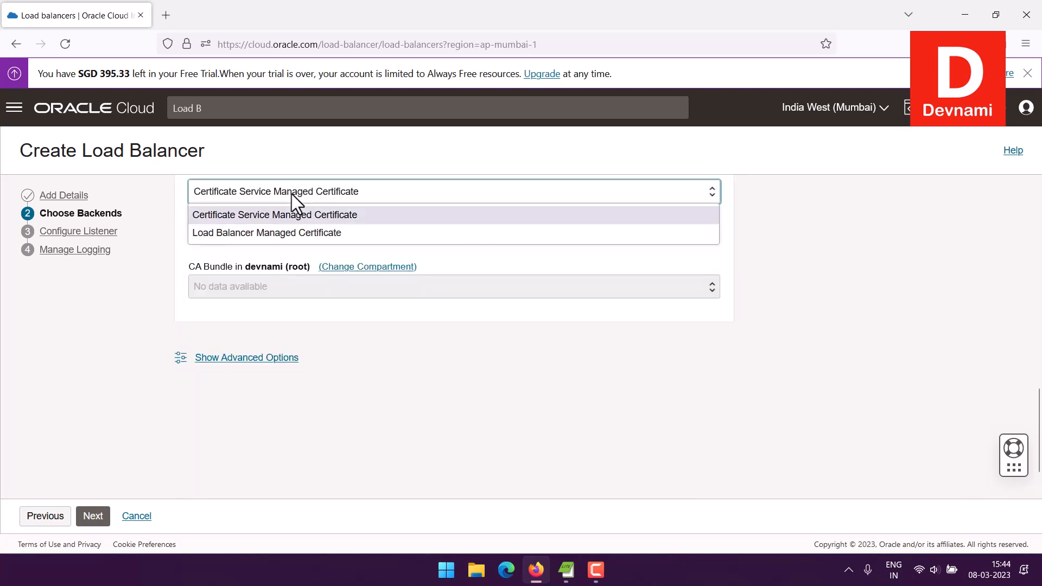
click(292, 194)
scroll(884, 279, up, 2)
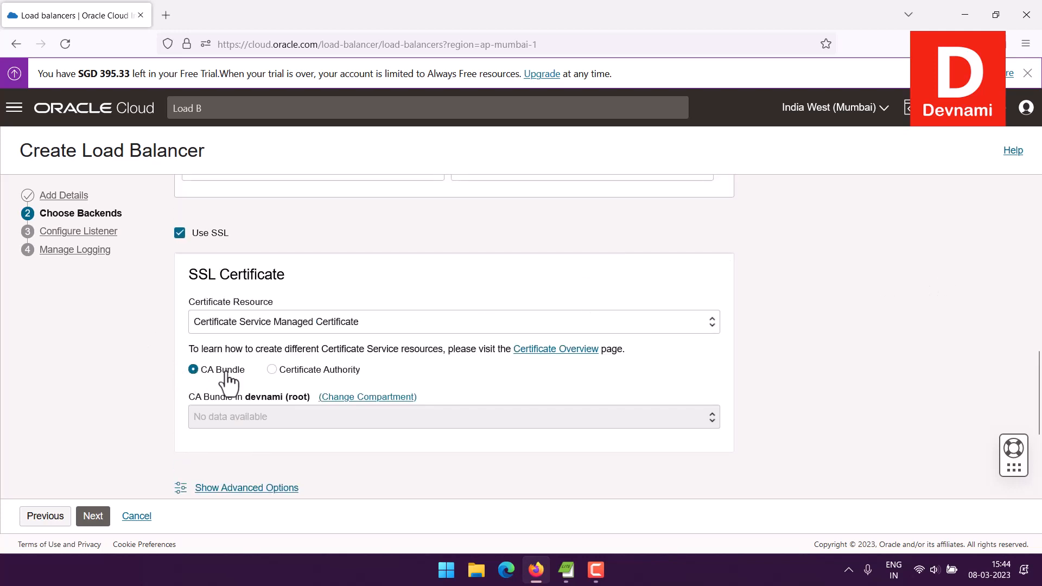
click(273, 370)
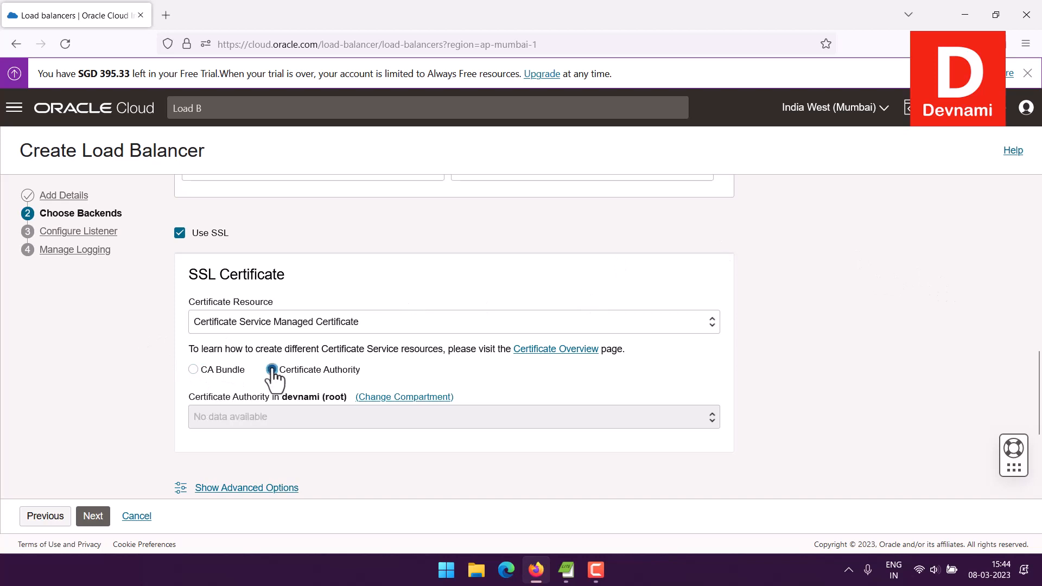
click(196, 371)
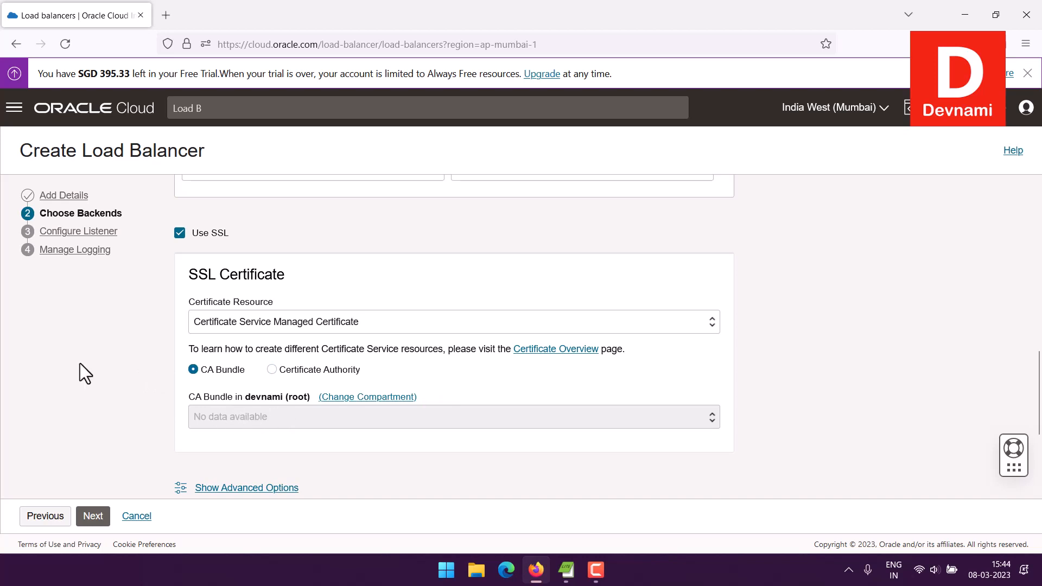
- Review the backend settings and try to proceed to the listener configuration with SSL enabled
scroll(487, 383, down, 2)
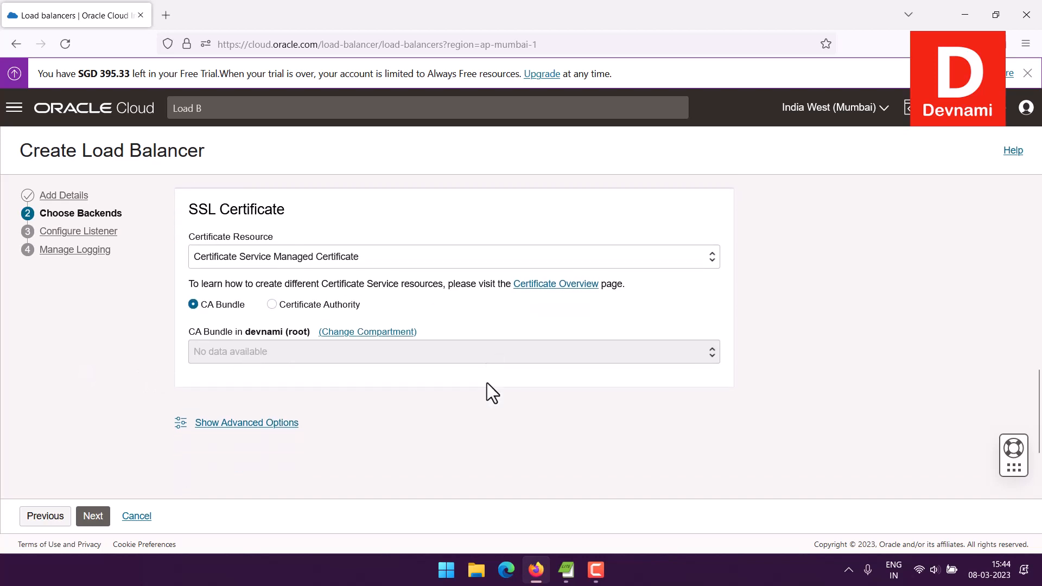
scroll(501, 380, up, 10)
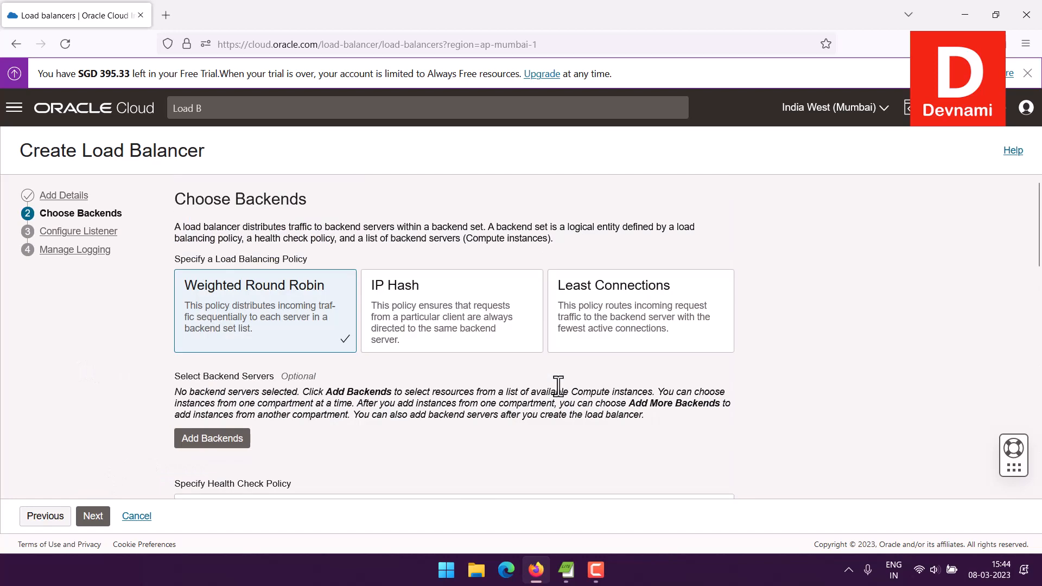
scroll(552, 391, down, 15)
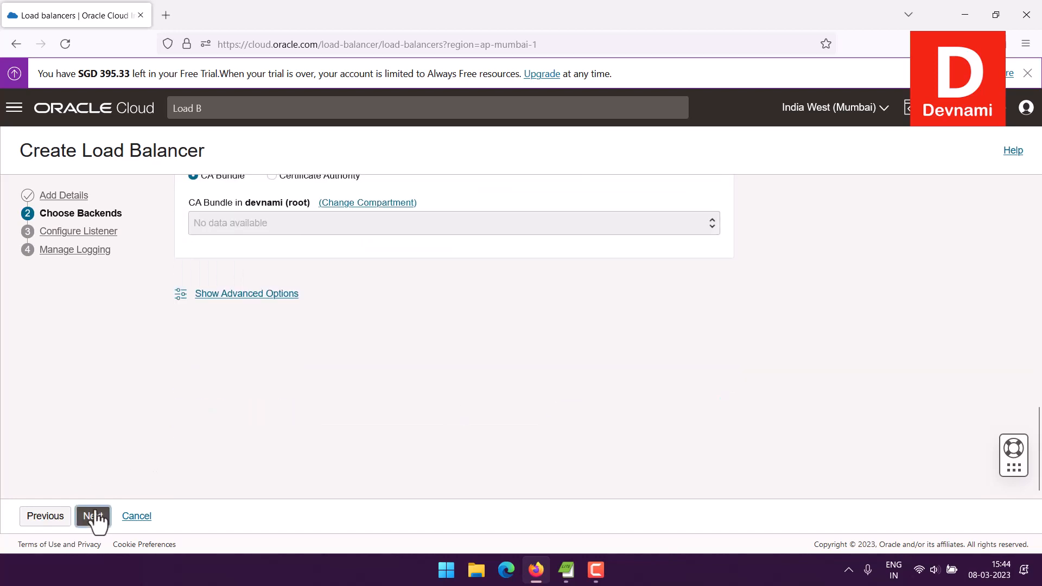
click(93, 516)
- Disable SSL for the backend set and proceed to the listener configuration
scroll(289, 268, up, 2)
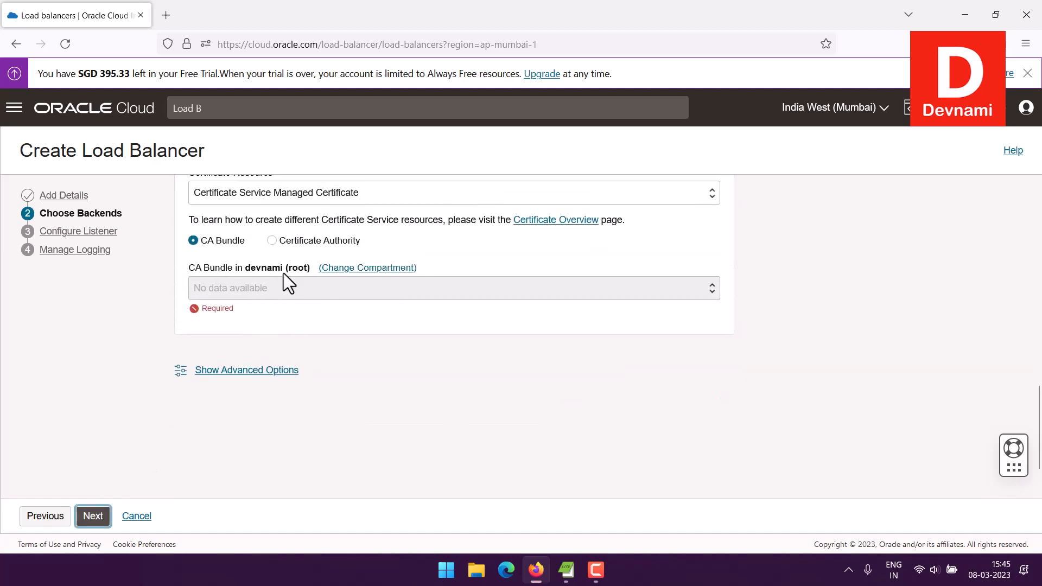
scroll(283, 272, up, 4)
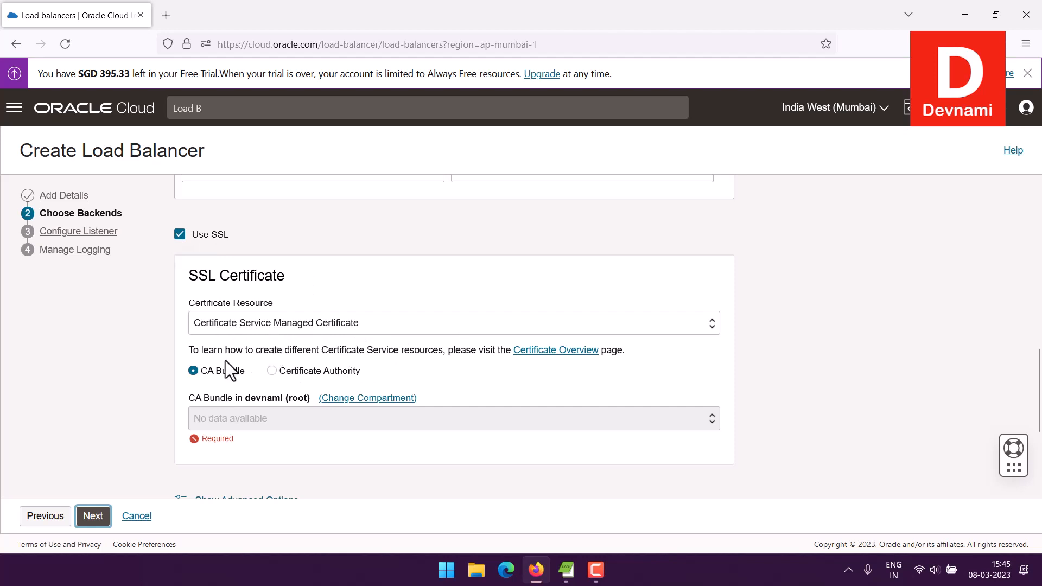
click(182, 236)
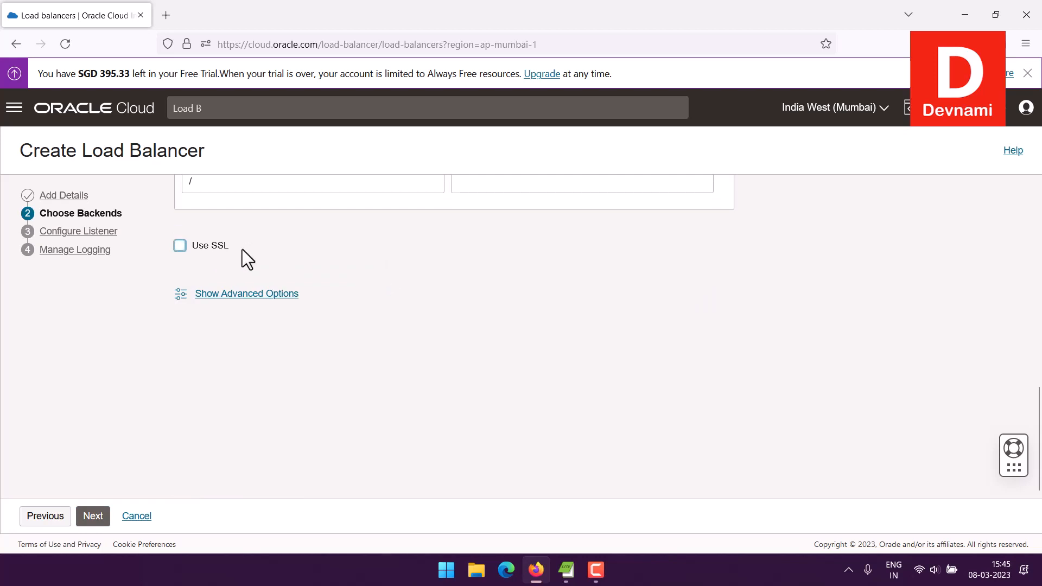
click(91, 526)
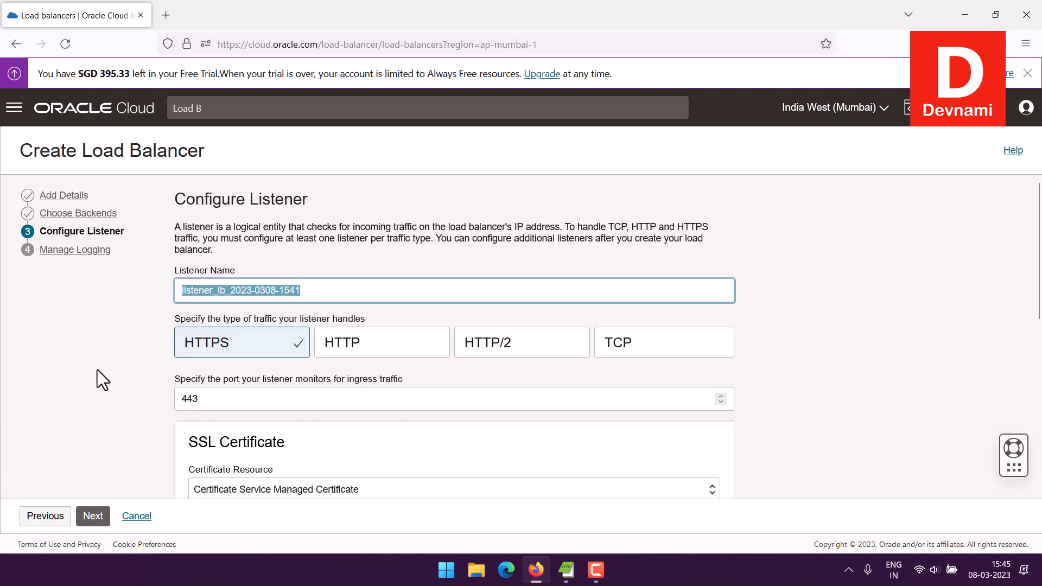
- Review the default HTTPS listener settings and try to proceed to the logging stage without choosing a certificate
click(97, 370)
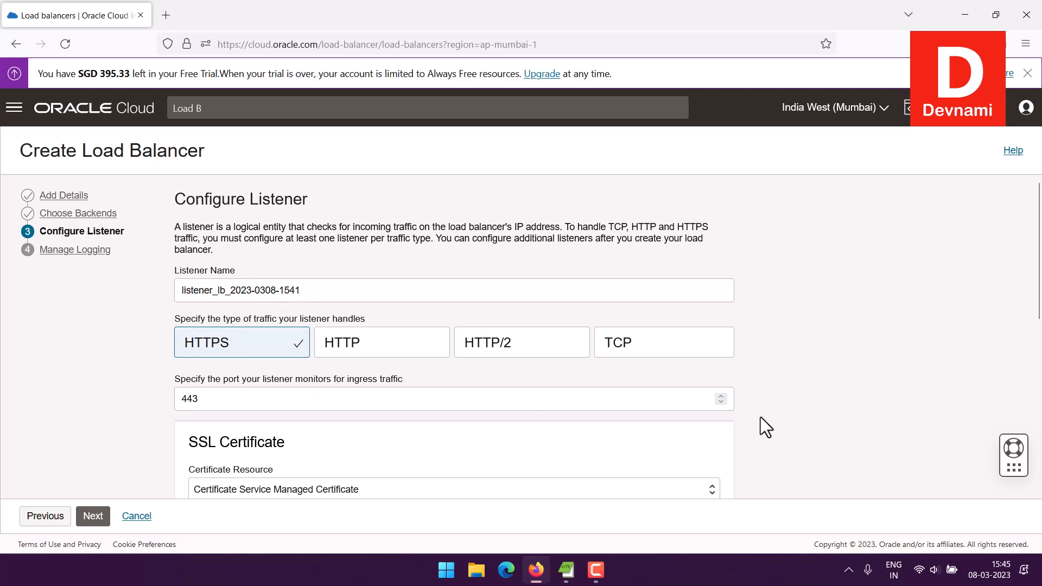
scroll(553, 379, down, 2)
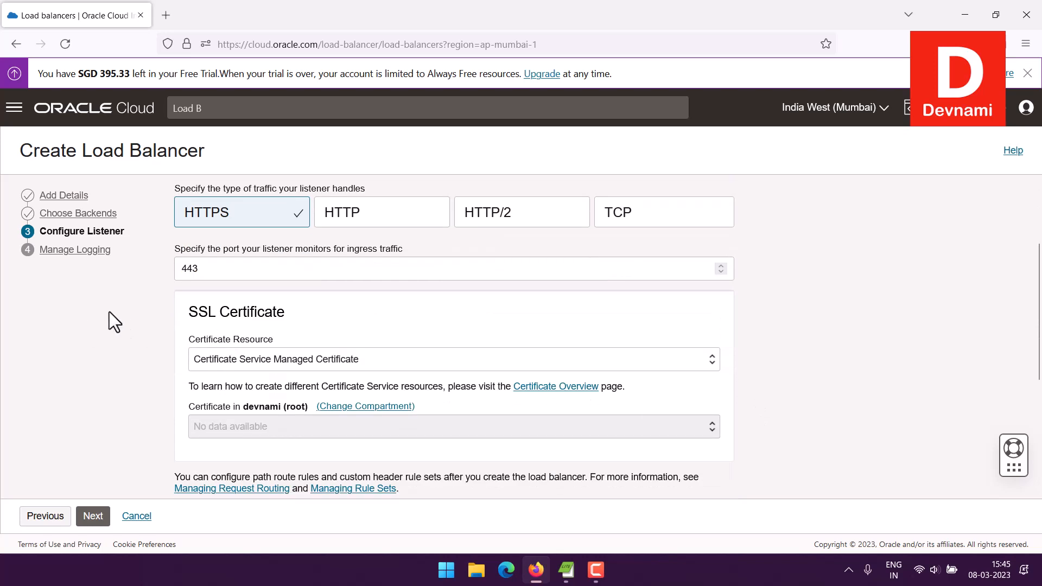
scroll(197, 310, down, 3)
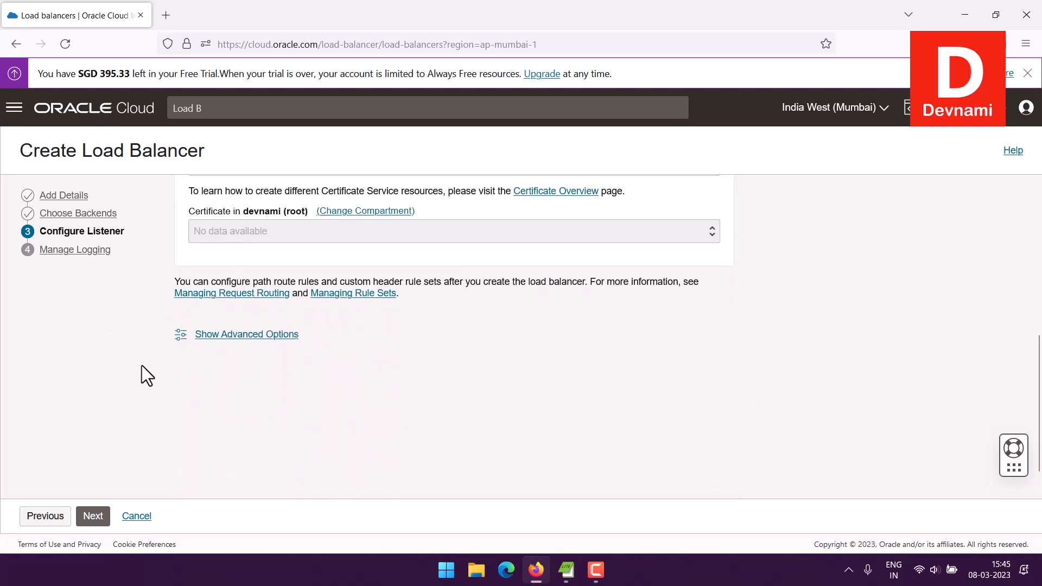
click(100, 516)
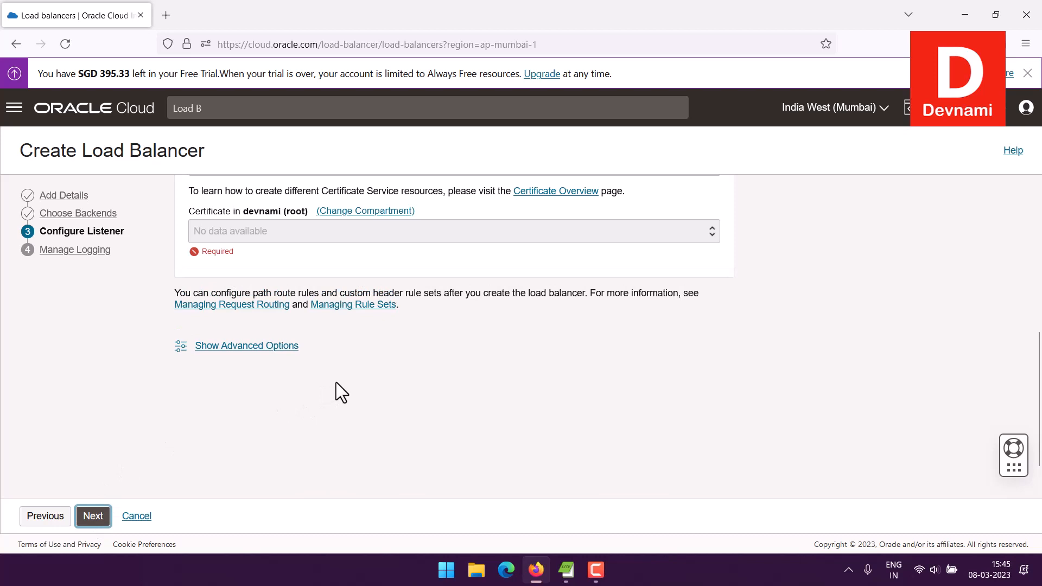
- Set the listener traffic type to HTTP on port 80 and proceed to the logging configuration
scroll(336, 382, up, 3)
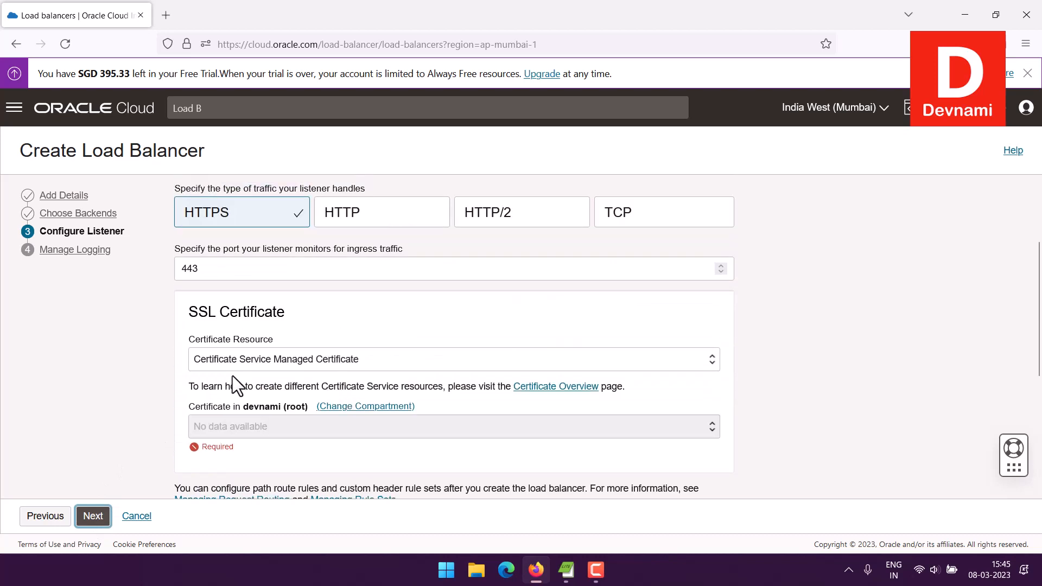
click(370, 220)
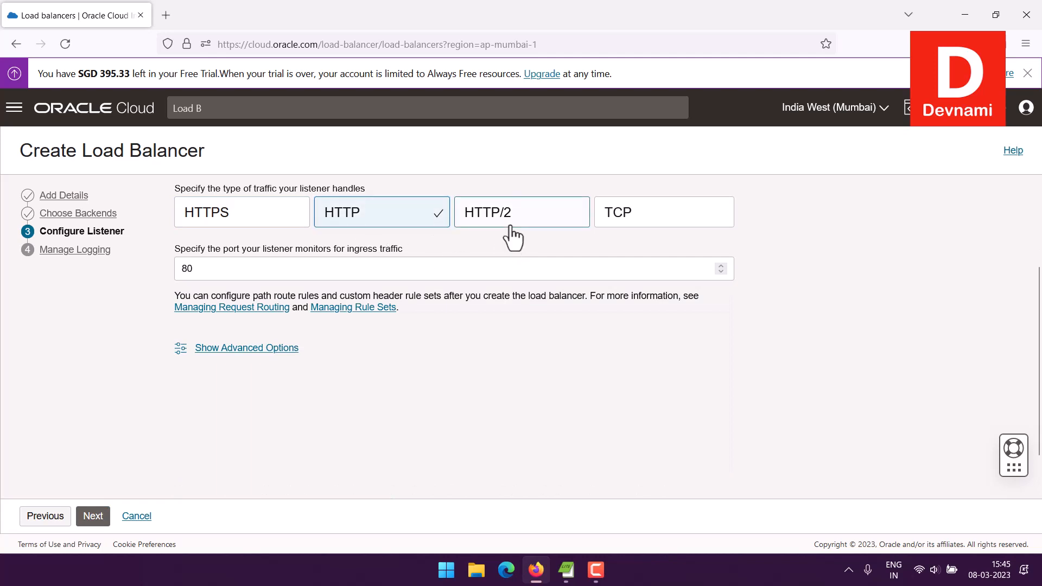
click(93, 518)
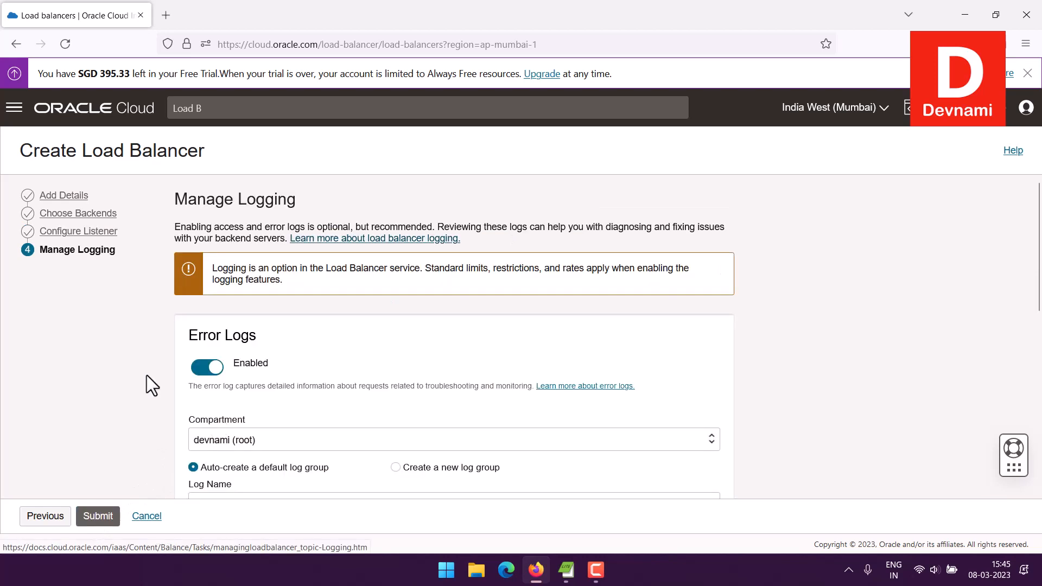
- Review the error and access log settings, keep the defaults, and submit the load balancer for creation
drag(176, 199, 295, 199)
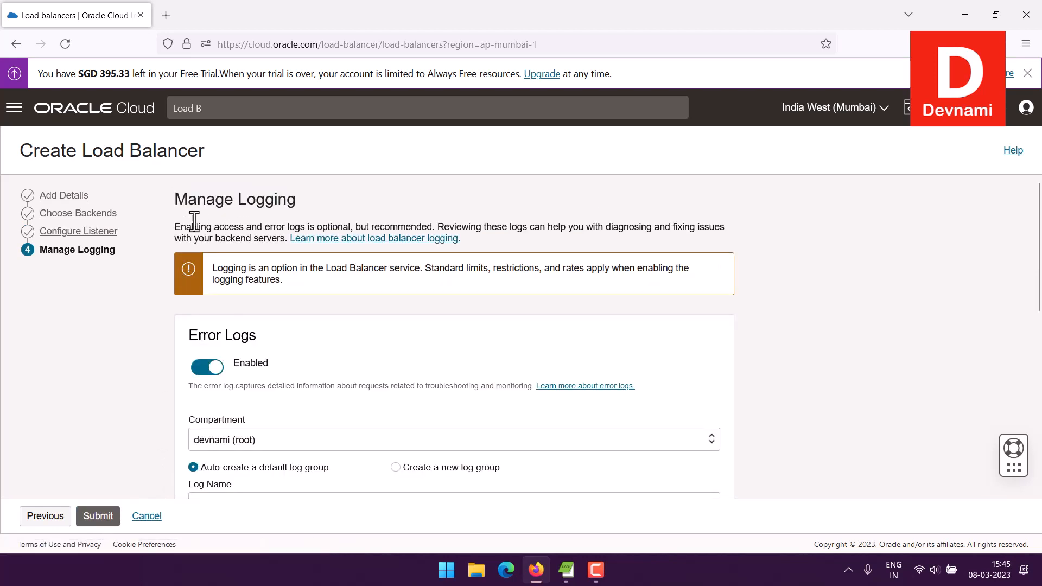
drag(191, 226, 582, 244)
click(418, 298)
drag(189, 335, 264, 334)
click(273, 332)
scroll(349, 359, down, 3)
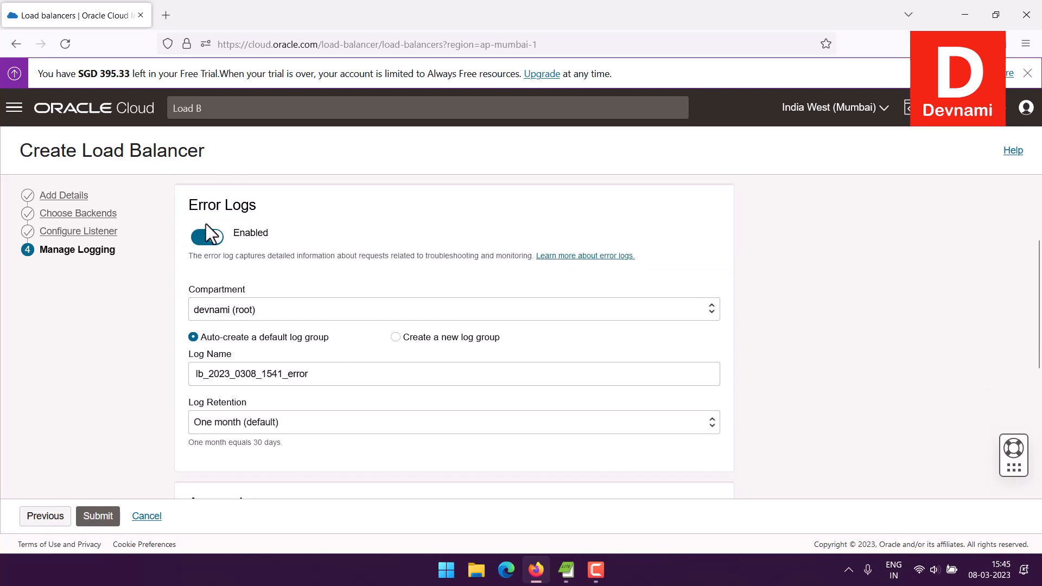
drag(187, 205, 265, 207)
click(264, 208)
scroll(403, 372, down, 1)
scroll(401, 363, down, 5)
scroll(399, 356, up, 10)
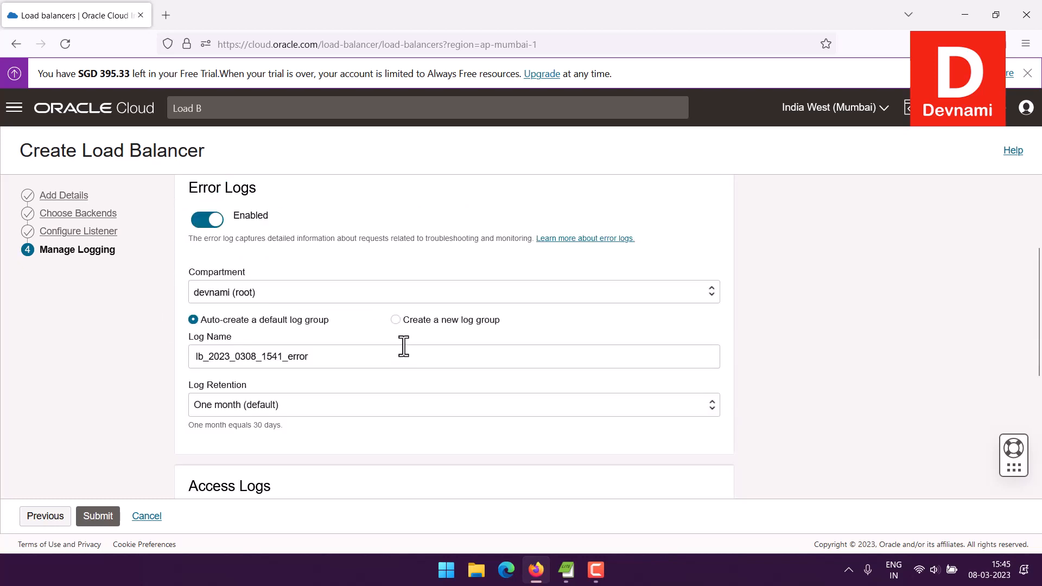
scroll(401, 341, down, 6)
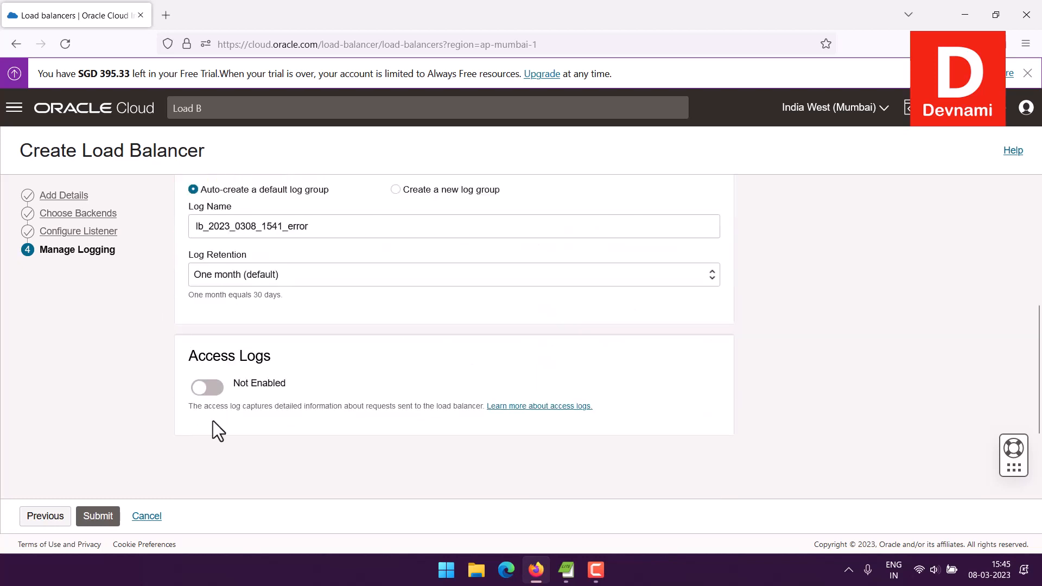
click(113, 518)
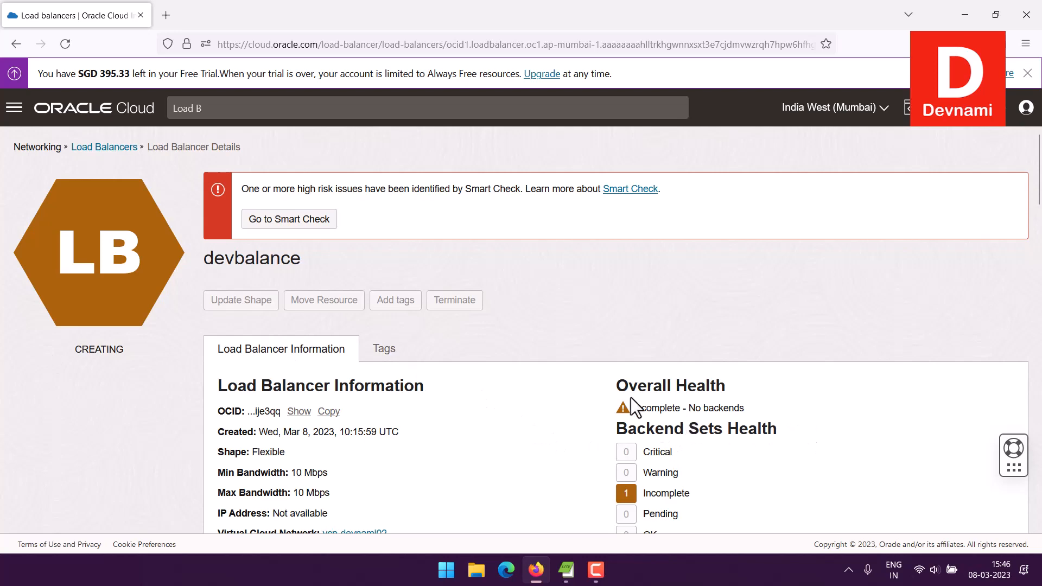
- Review the devbalance details and backend sets health, and bring up its Smart Check results
scroll(630, 399, down, 3)
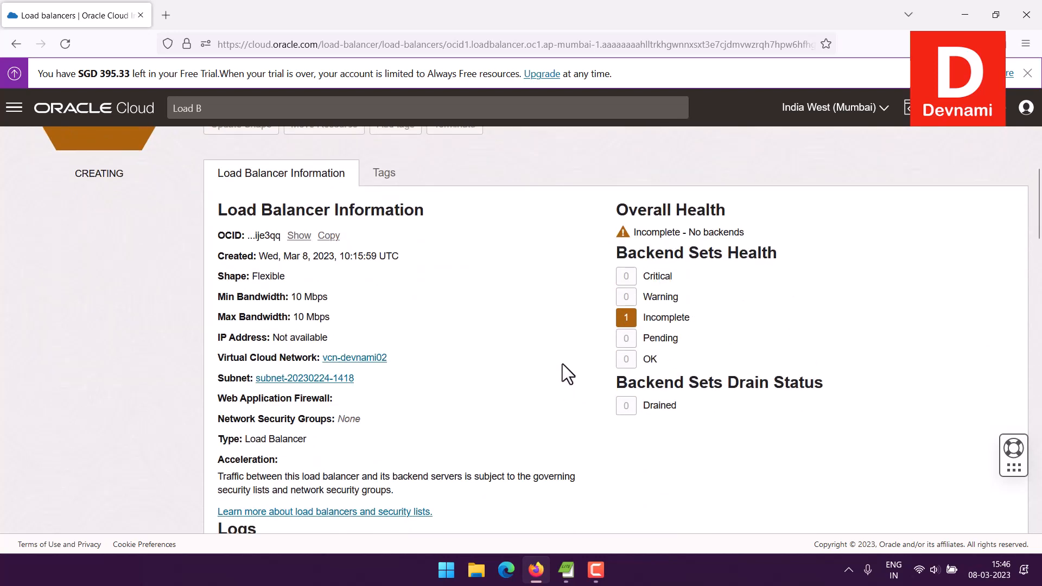
scroll(563, 364, up, 3)
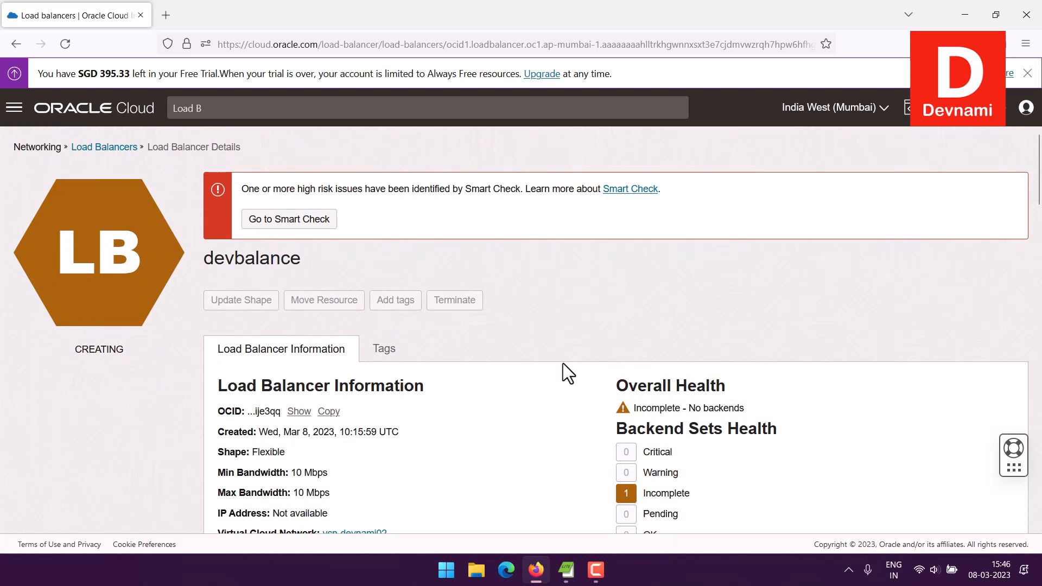
click(305, 222)
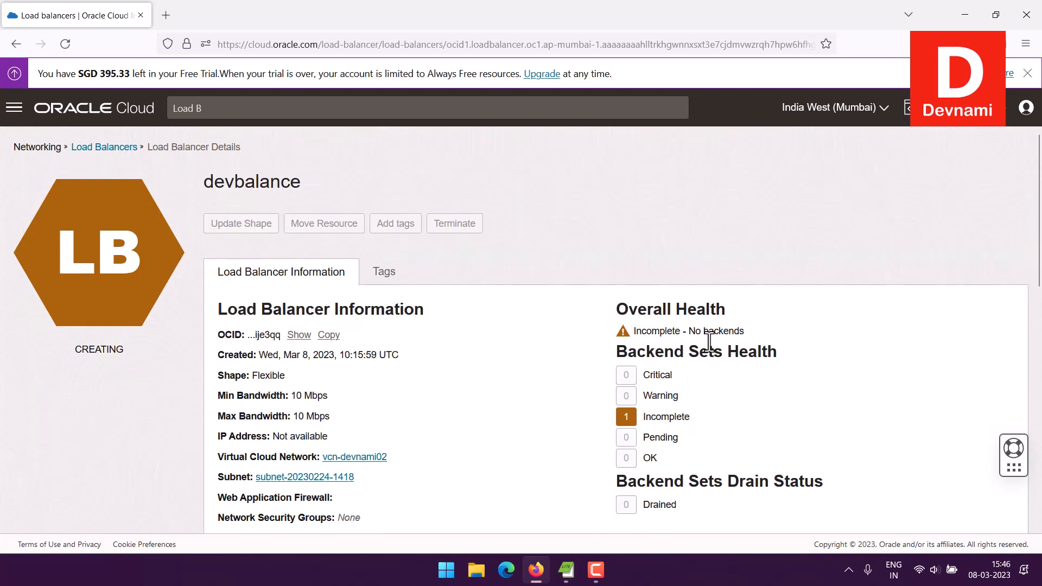
drag(642, 417, 706, 419)
click(708, 418)
scroll(584, 392, down, 5)
scroll(578, 390, down, 5)
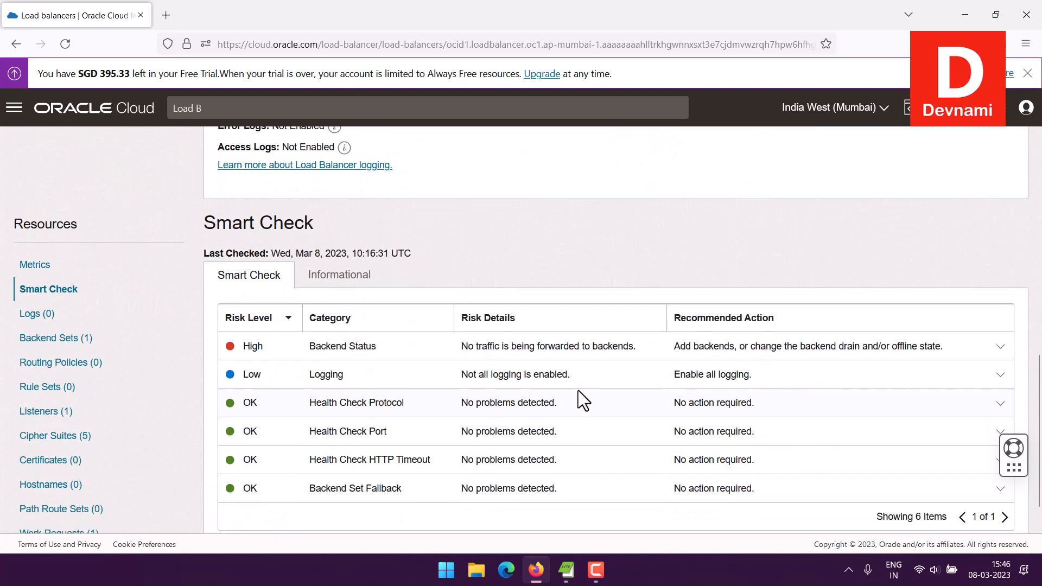
- Examine the Backend Status risk in Smart Check, including its recommended action and expanded backend set details
drag(490, 346, 661, 342)
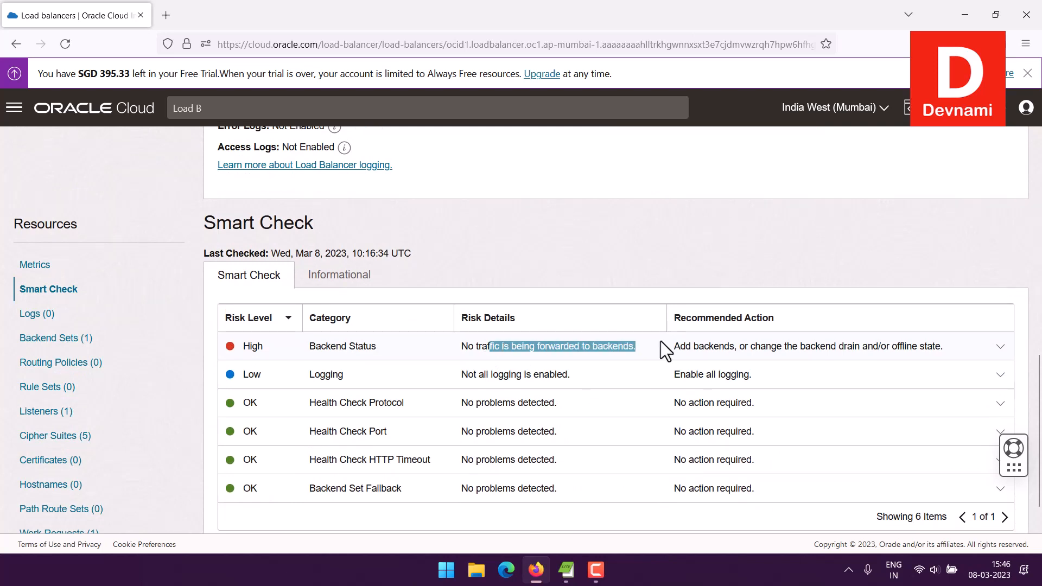
click(660, 341)
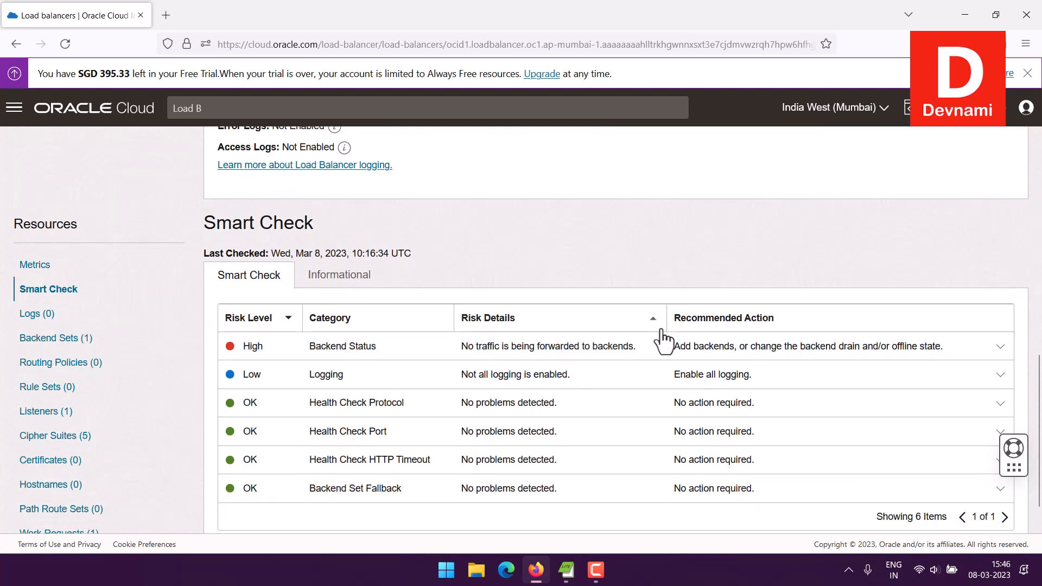
drag(743, 349, 925, 354)
click(927, 354)
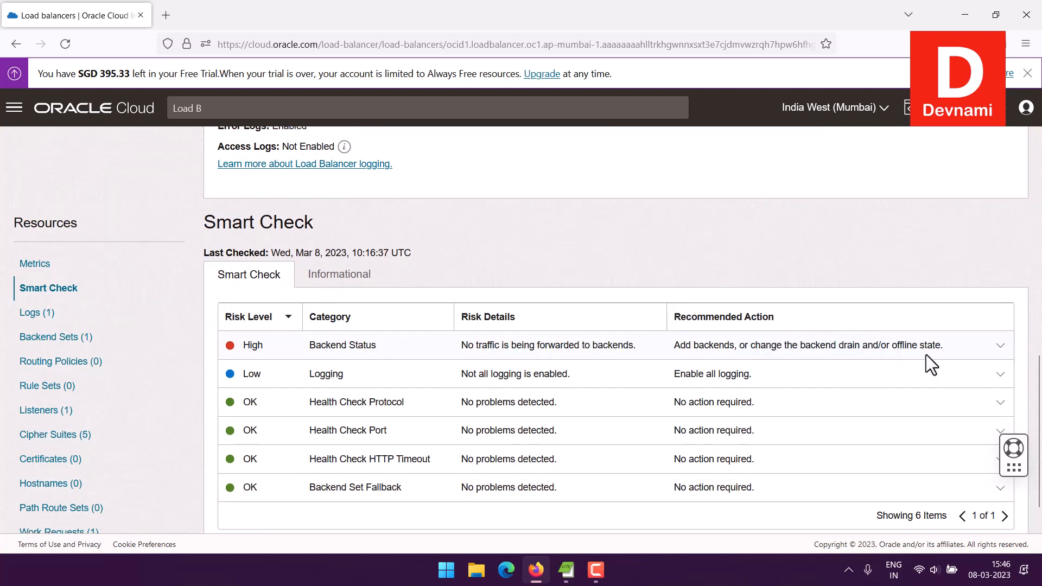
click(1000, 346)
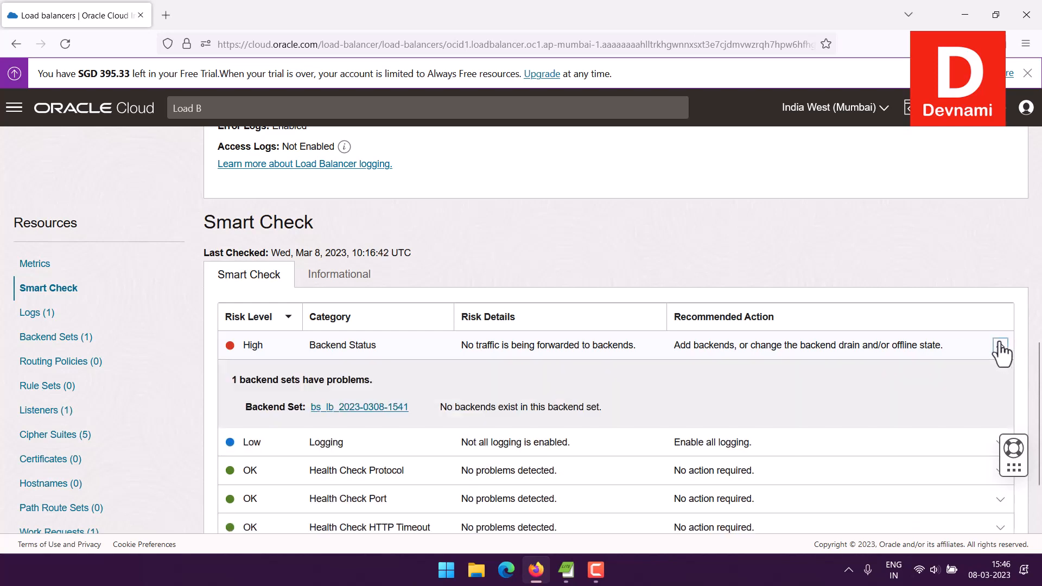
click(1001, 347)
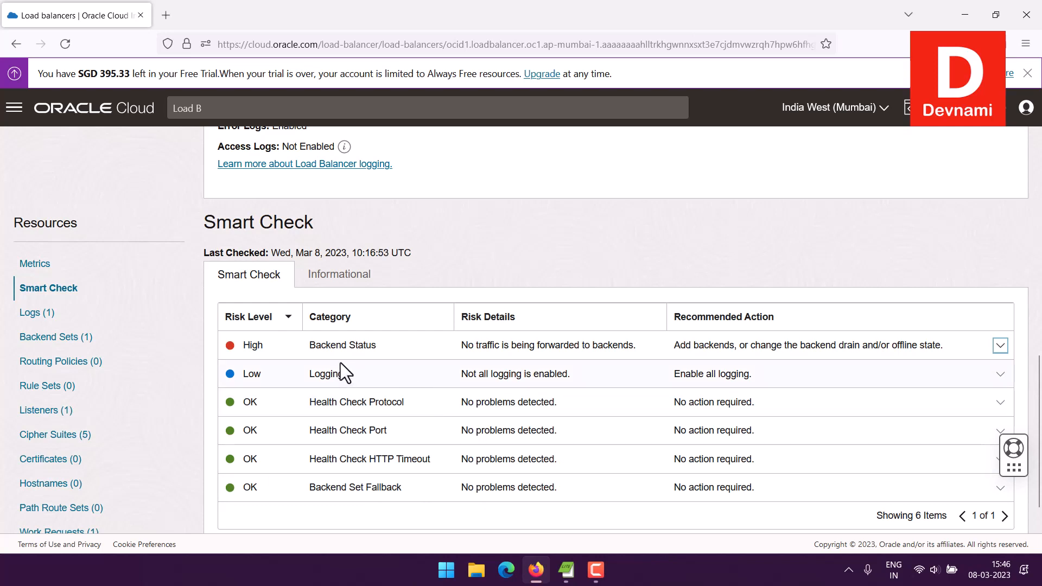
- Examine the devbalance load balancer information, including its state, creation date, shape, bandwidth limits, and log status
scroll(340, 363, up, 6)
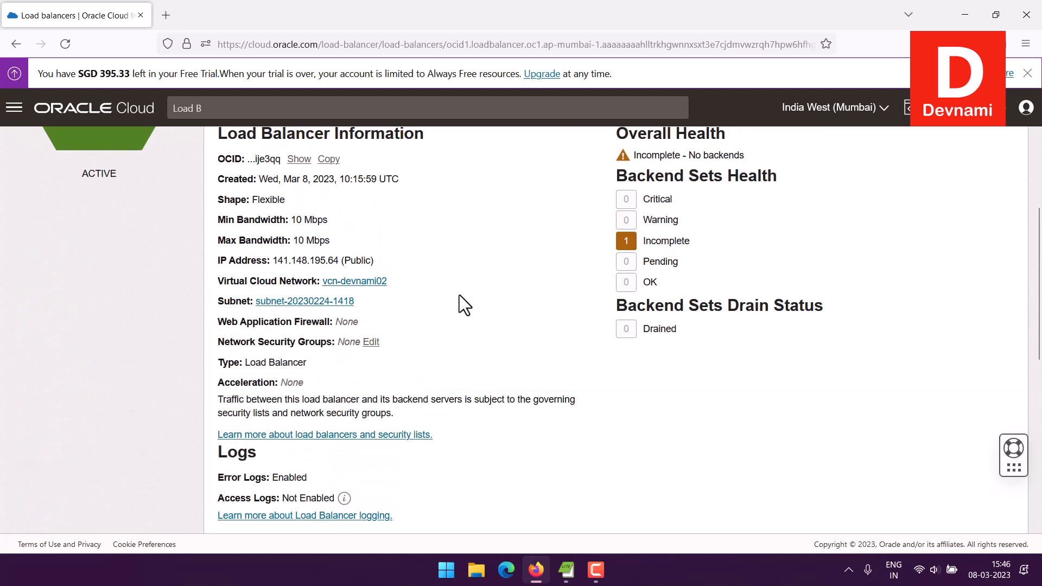
scroll(458, 296, up, 3)
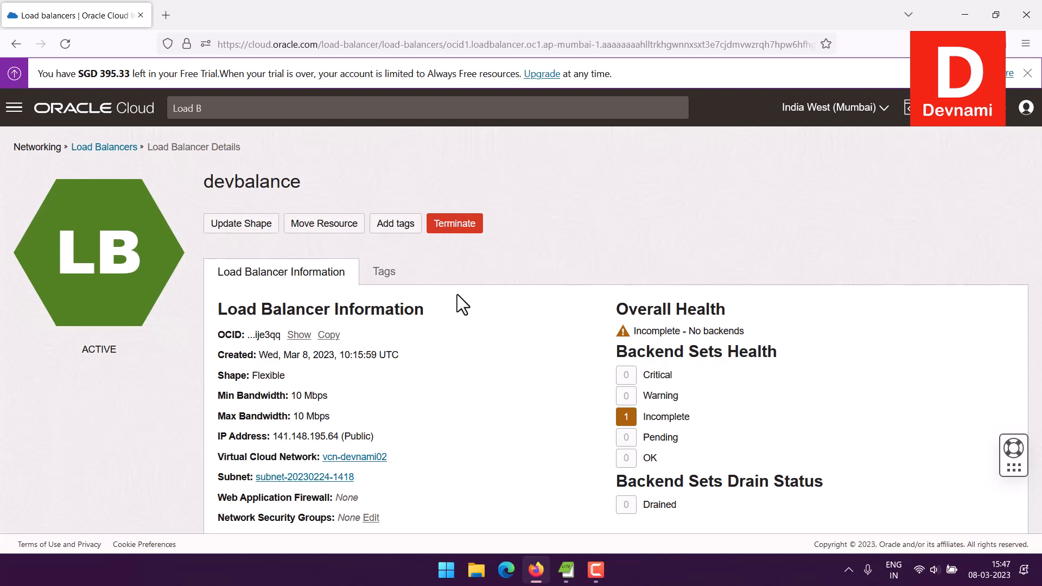
scroll(457, 296, down, 6)
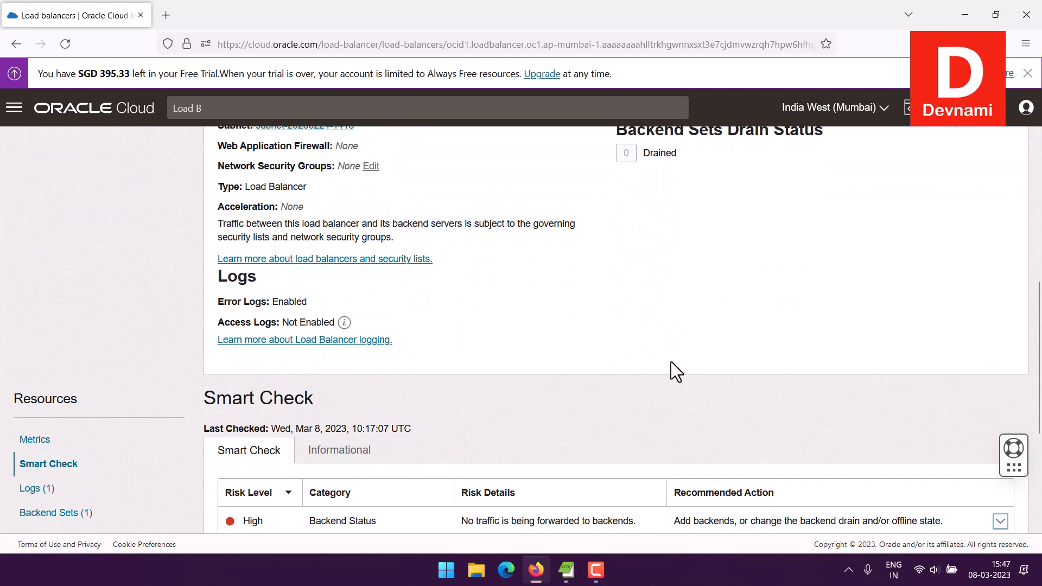
scroll(671, 362, up, 6)
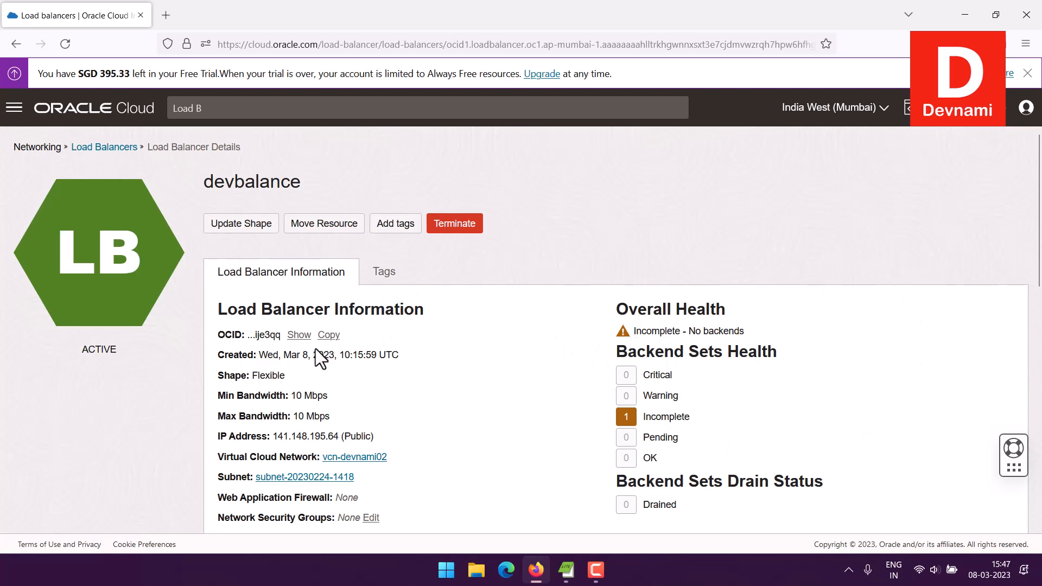
drag(261, 356, 369, 404)
click(369, 404)
mouse_move(218, 397)
mouse_down()
mouse_move(386, 419)
mouse_move(219, 398)
mouse_up()
click(386, 421)
drag(287, 400, 342, 422)
click(369, 404)
scroll(474, 427, down, 3)
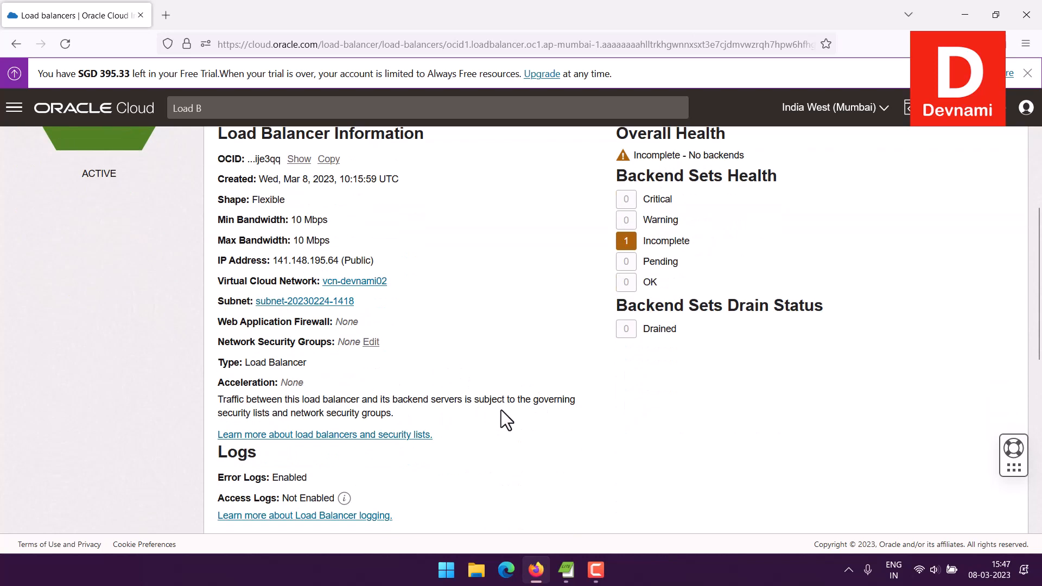
- Inspect the informational Smart Check results, the work requests and the backend sets of devbalance
scroll(497, 407, down, 3)
scroll(494, 399, down, 5)
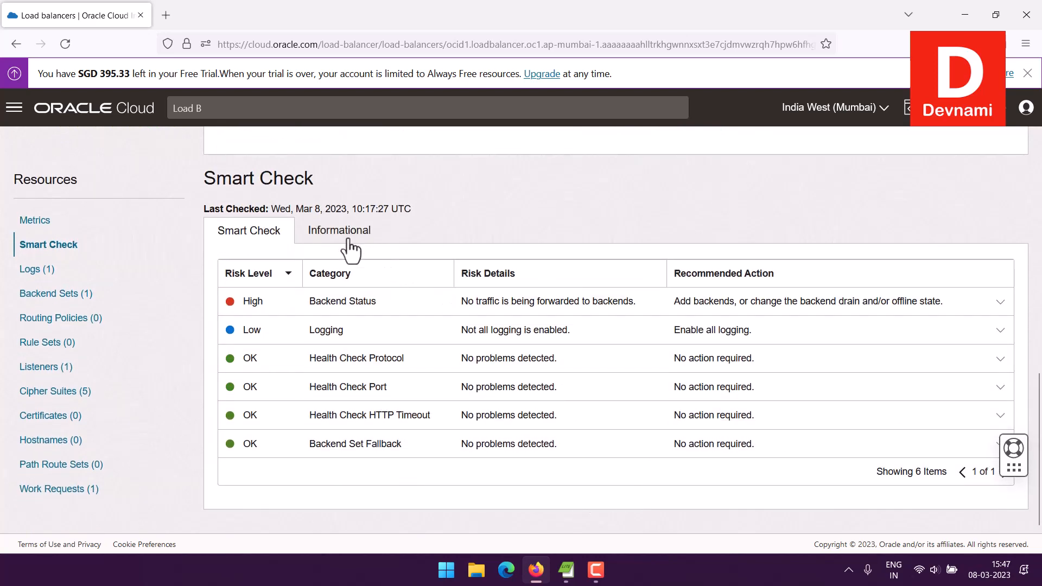
click(344, 232)
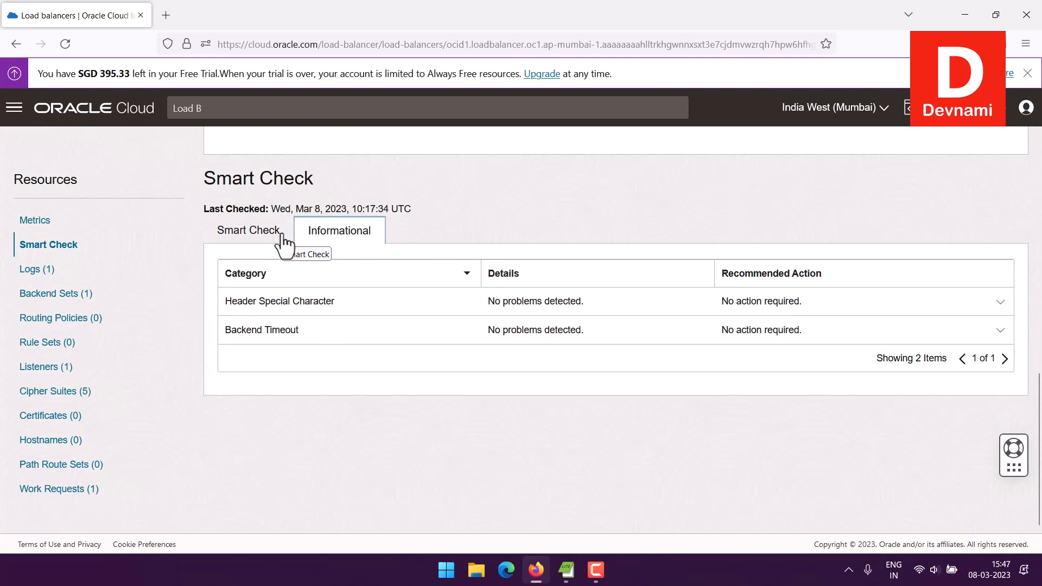
click(84, 490)
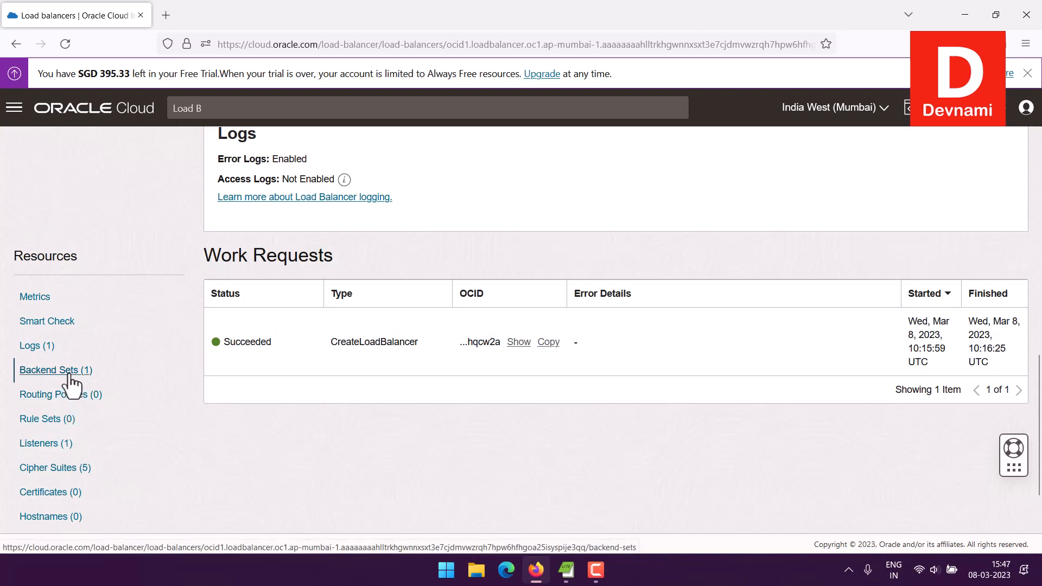
click(22, 372)
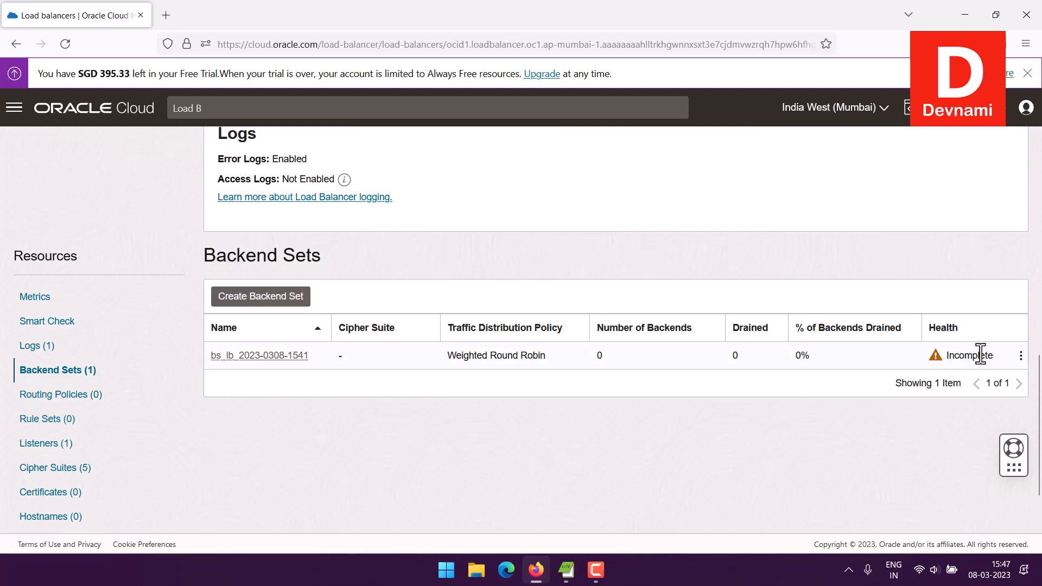
- Return to the load balancers list and terminate the devbalance load balancer
scroll(1003, 360, up, 10)
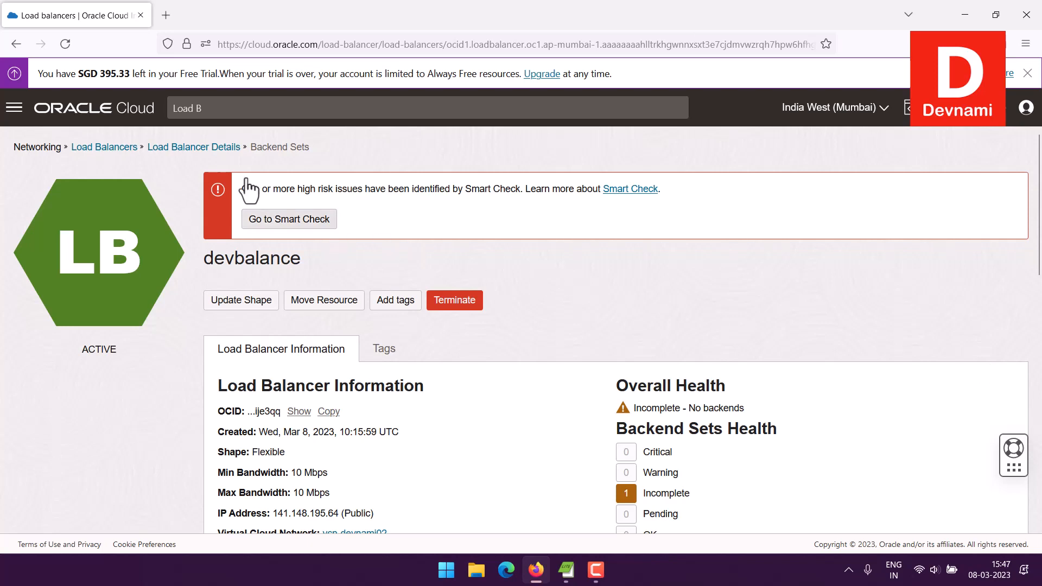
click(116, 150)
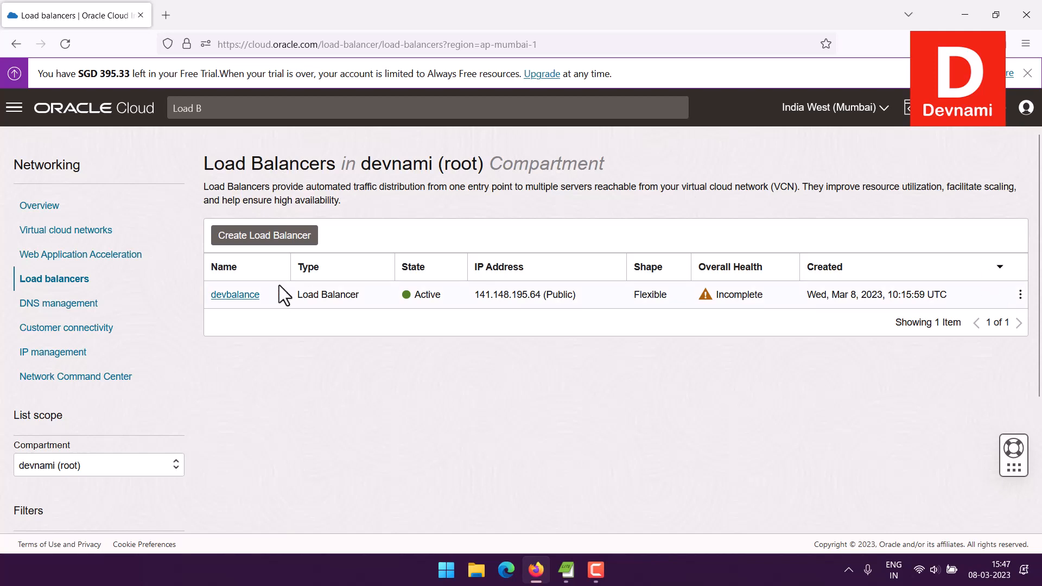
click(1020, 294)
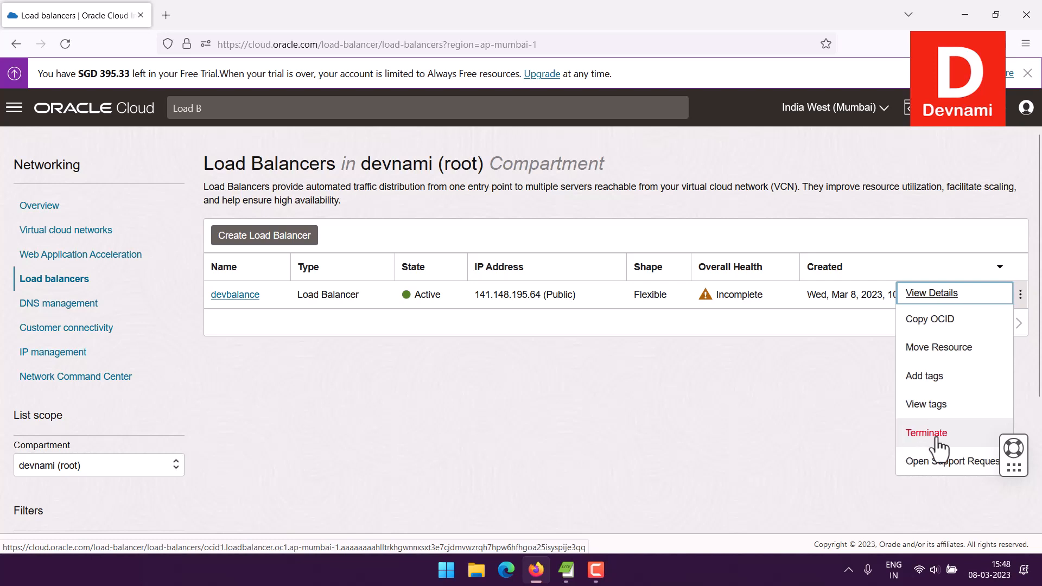
click(776, 418)
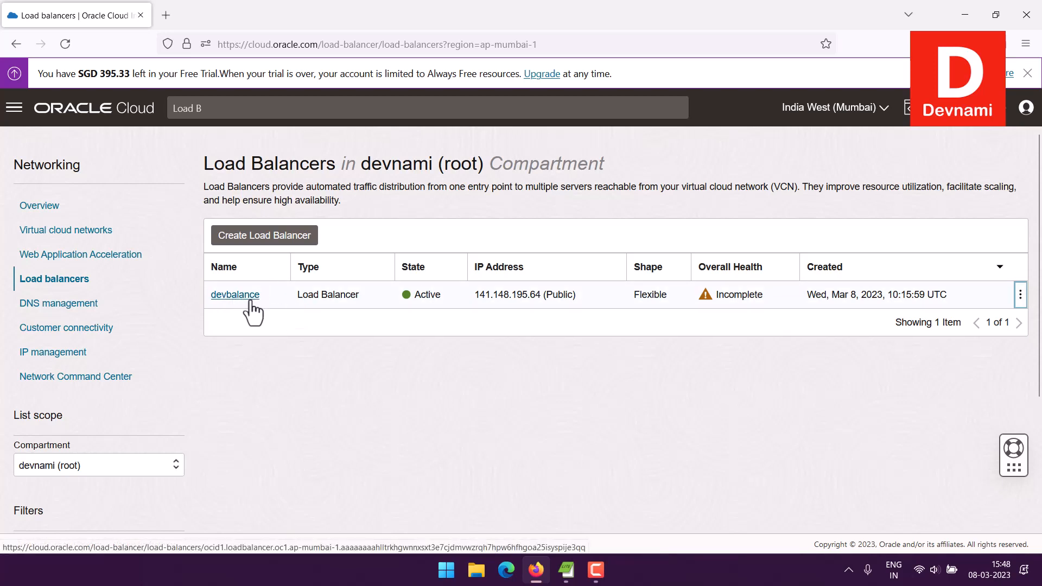
click(1021, 295)
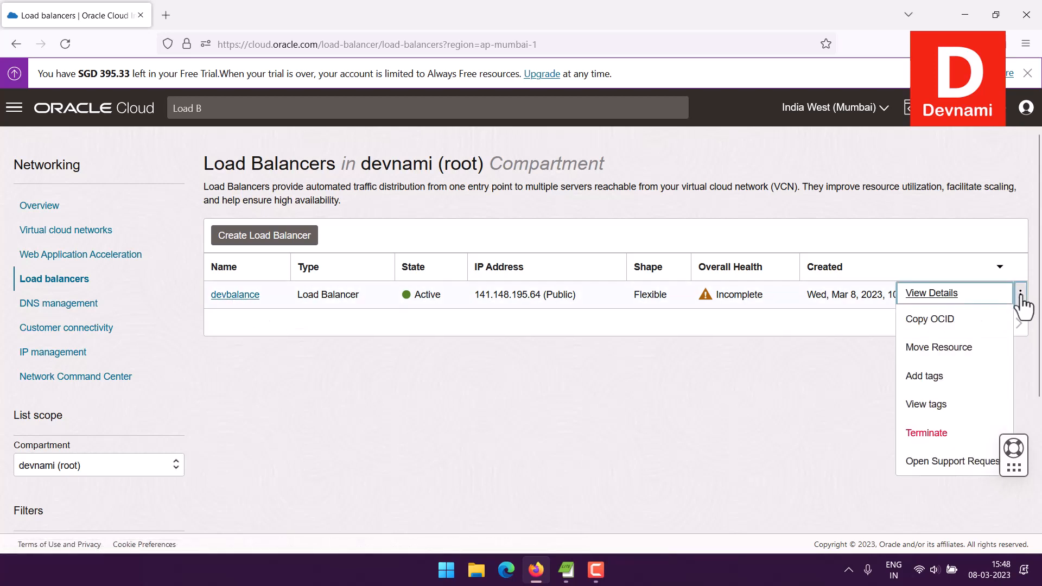
click(955, 441)
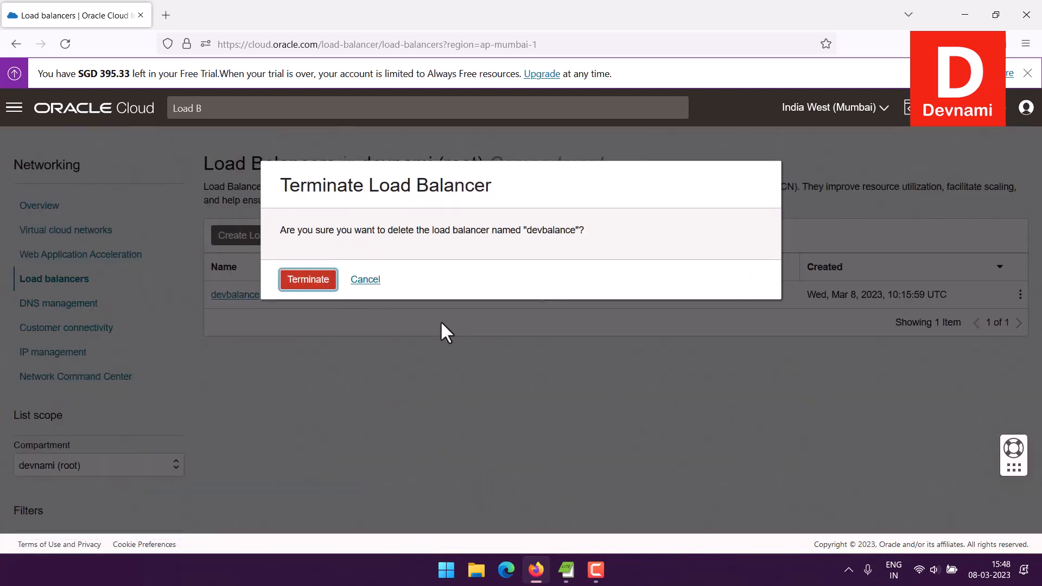
key(Return)
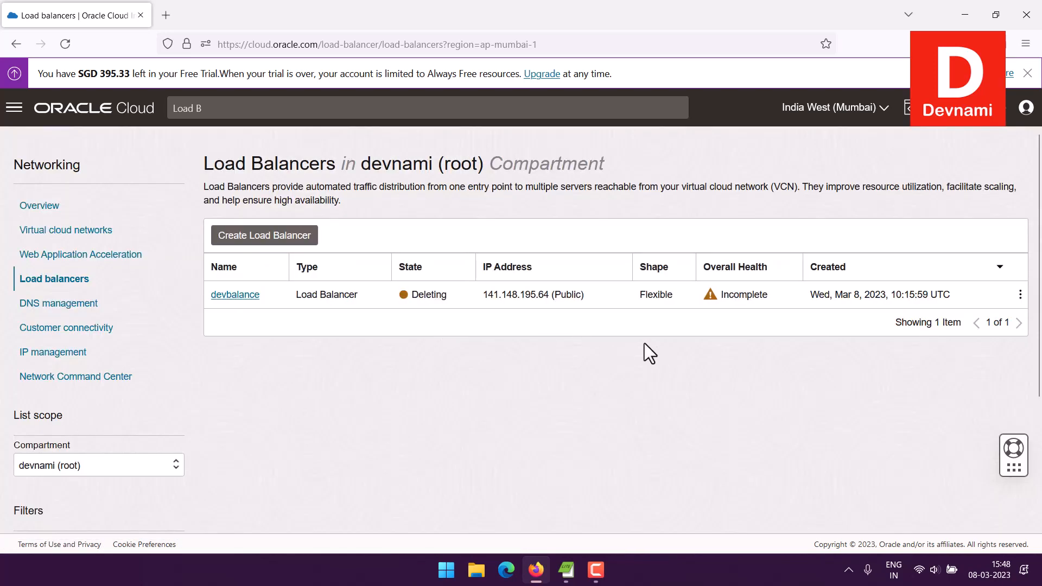
- Check the deletion status in the devbalance details and go back to the load balancers list
click(247, 296)
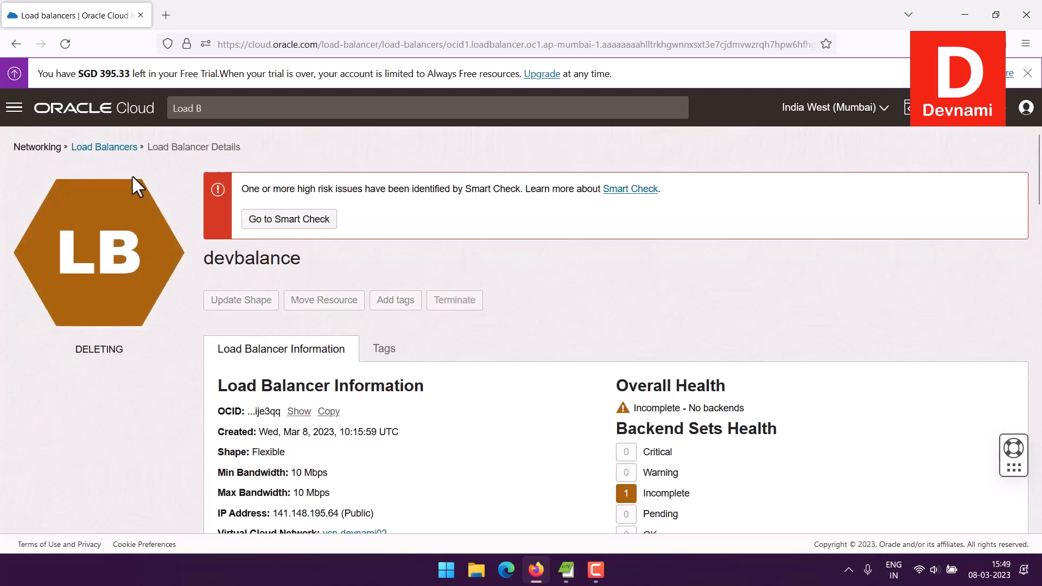
click(124, 149)
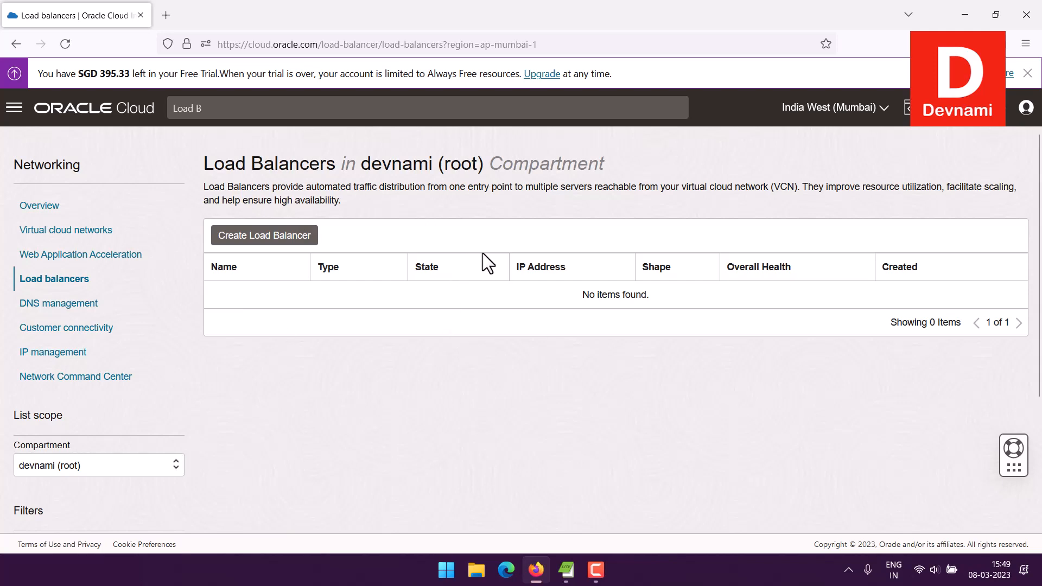
- Open the compute instances list from the console home page, review the instances in the devnami (root) compartment, and return to the home page
click(122, 115)
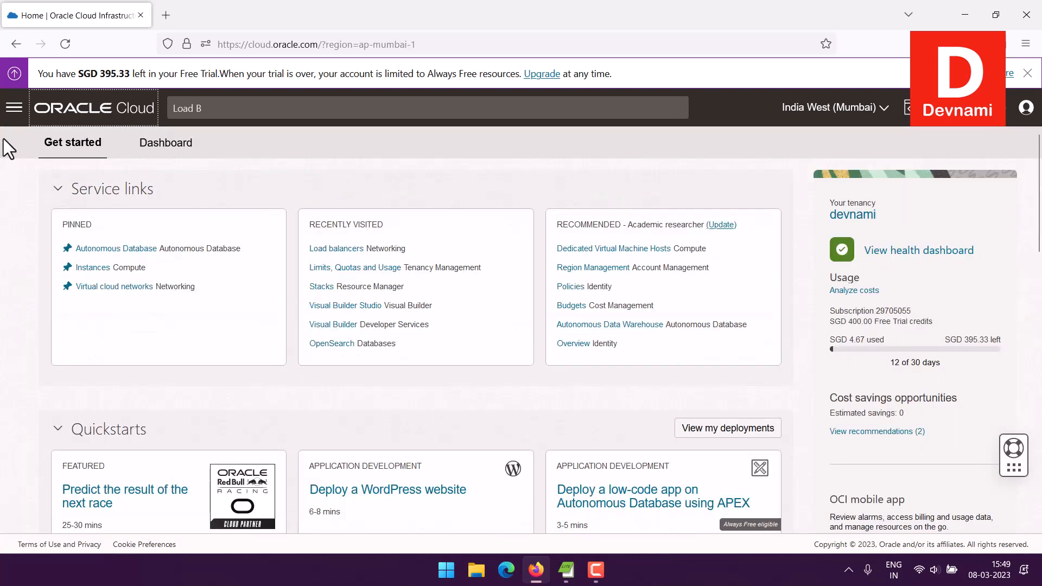
click(117, 268)
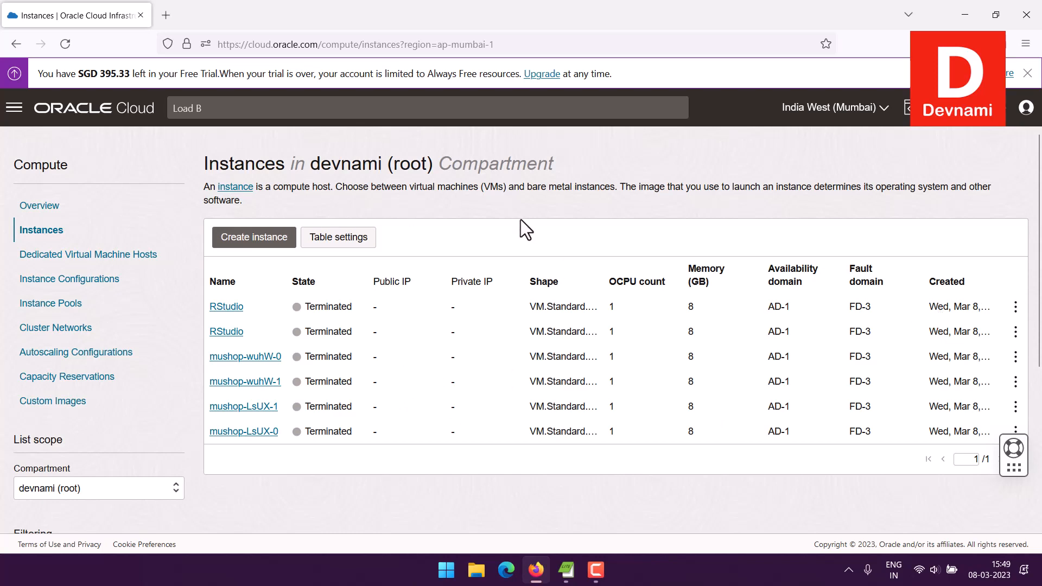
drag(440, 164, 539, 193)
click(430, 164)
drag(440, 164, 552, 200)
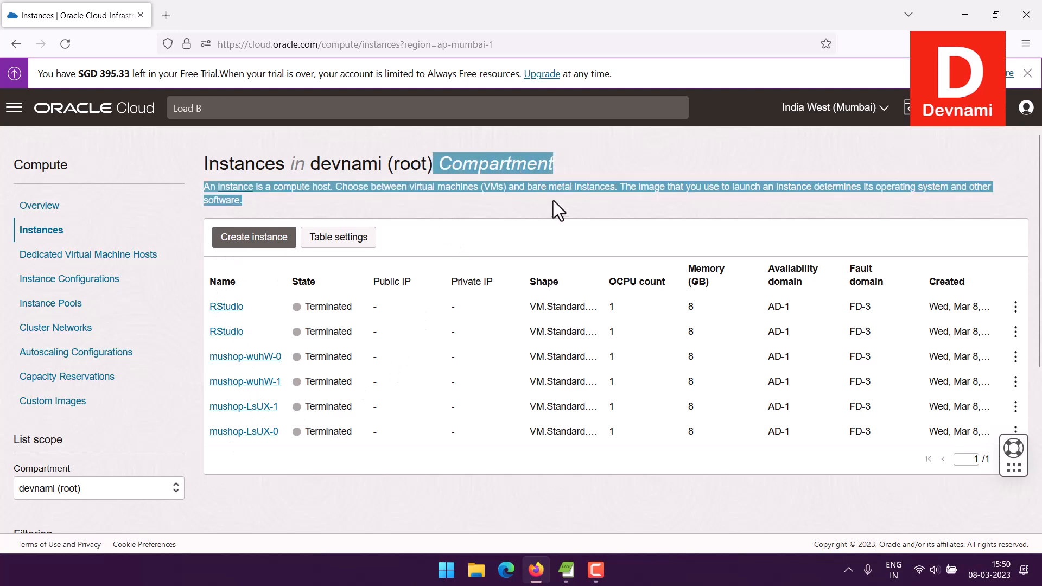
click(40, 151)
click(74, 111)
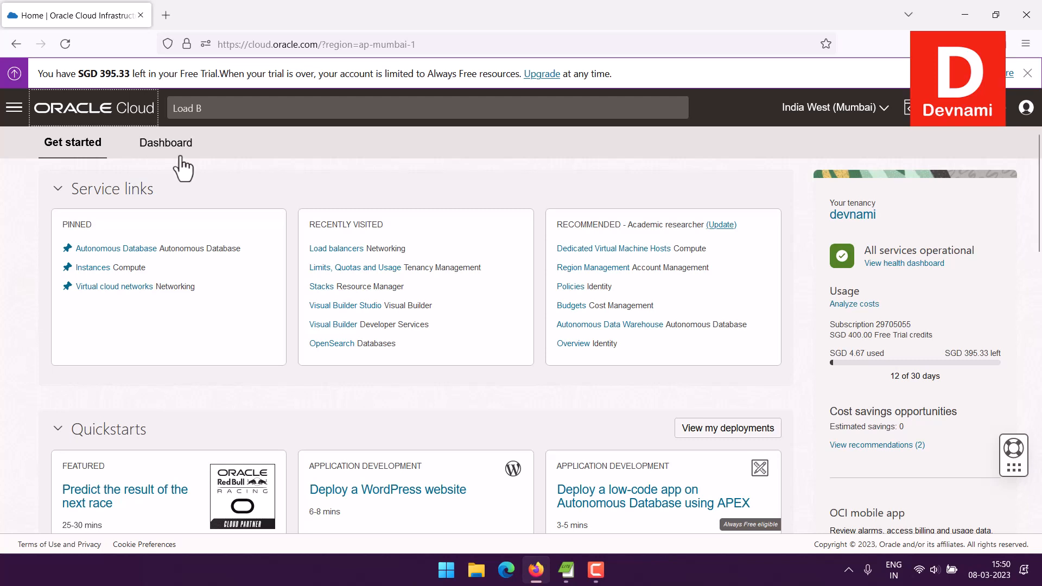
click(256, 141)
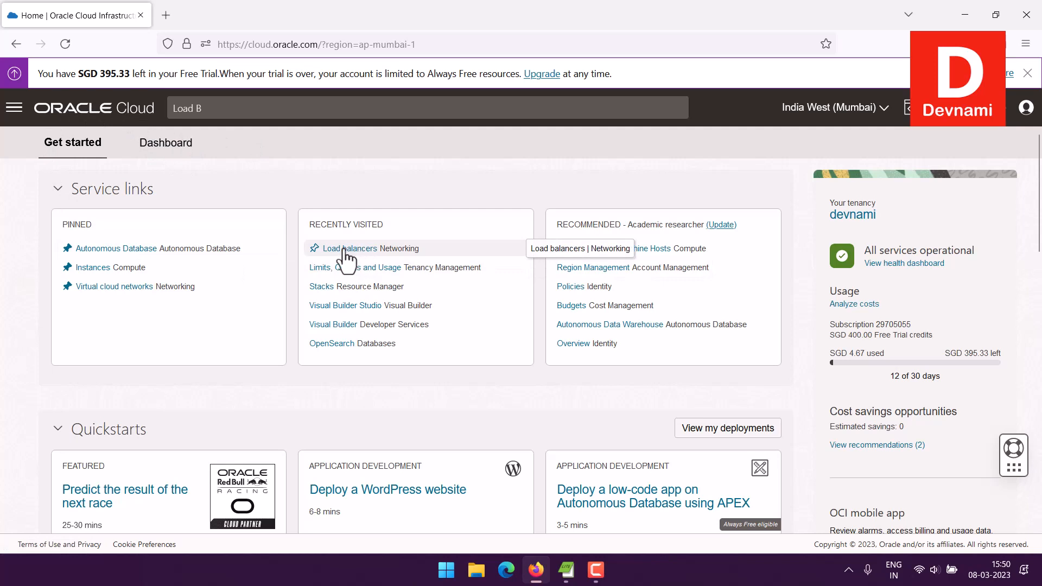
- Locate Load balancers among the Networking services and open the load balancers list from the "Load B" search results
click(14, 107)
mouse_move(68, 261)
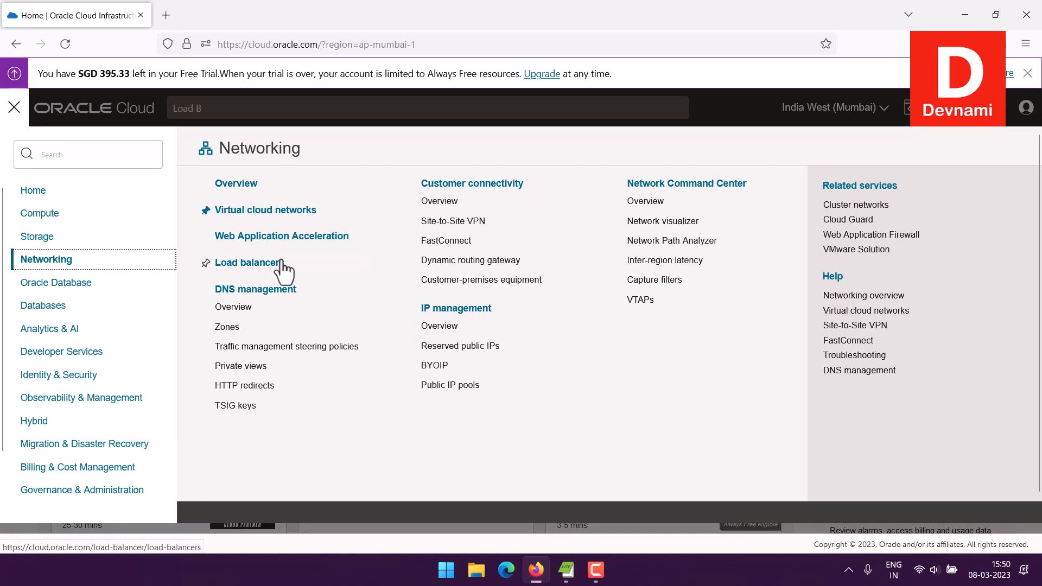
click(251, 107)
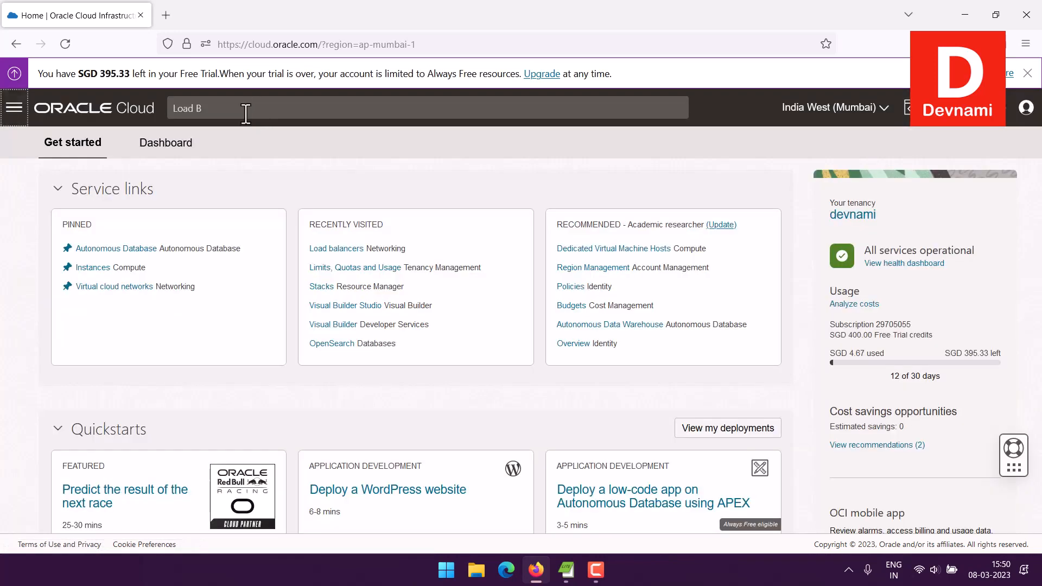
click(246, 111)
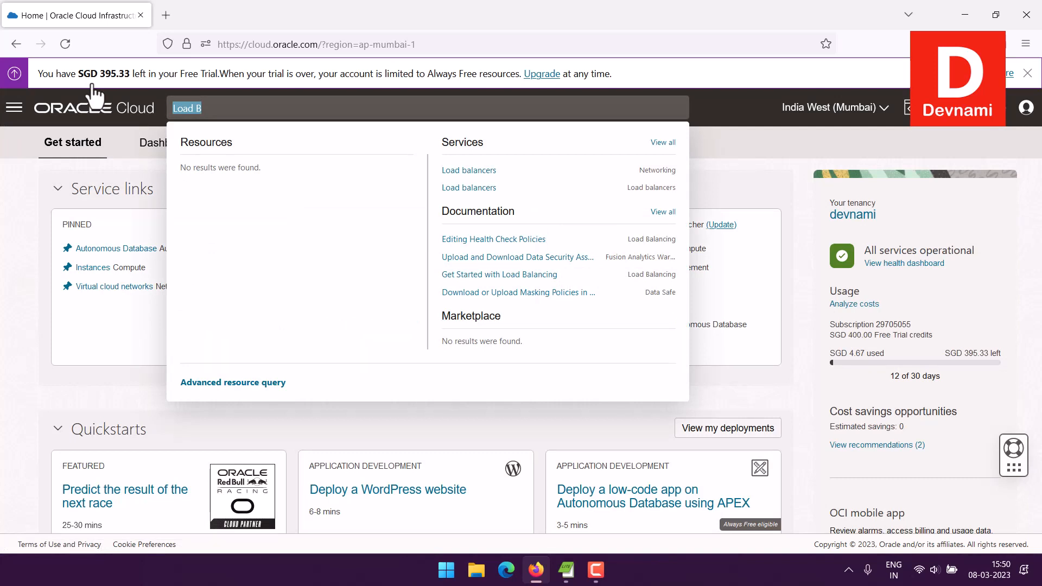
click(211, 109)
double_click(199, 108)
click(469, 172)
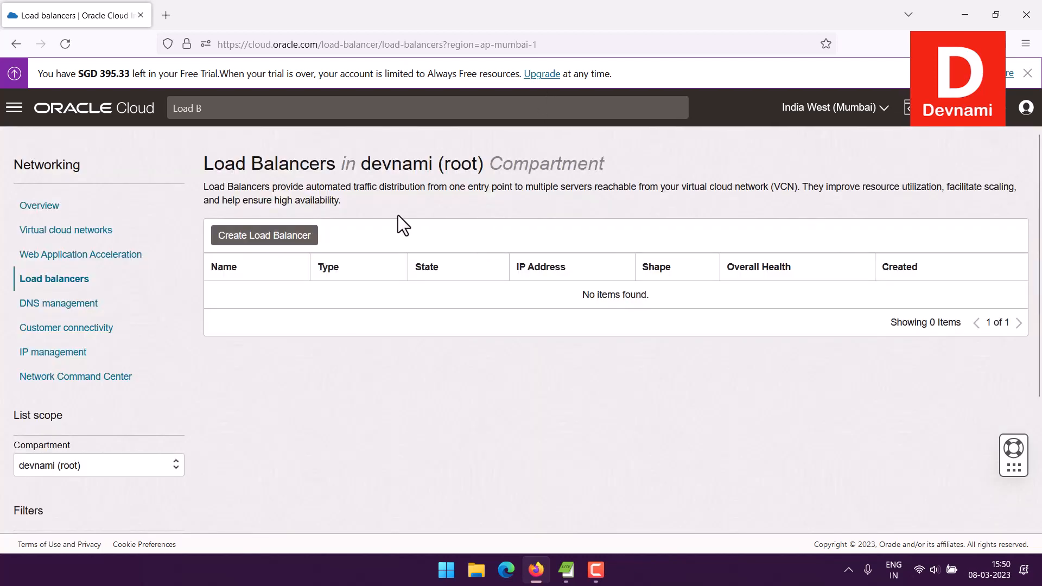
- Start creating a load balancer, review the Load Balancer and Network Load Balancer types, and cancel the type selection
click(299, 239)
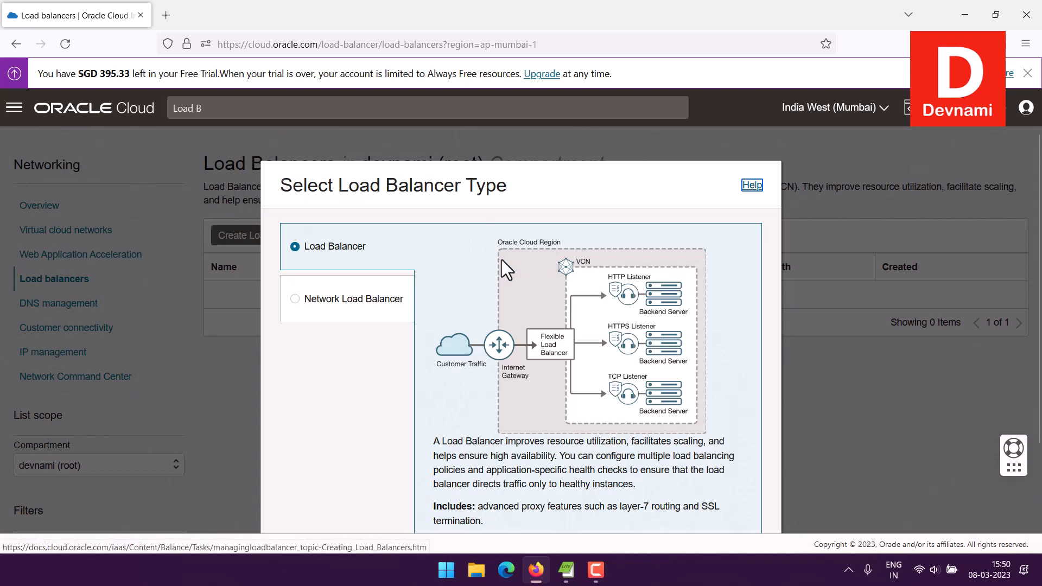
scroll(440, 239, down, 2)
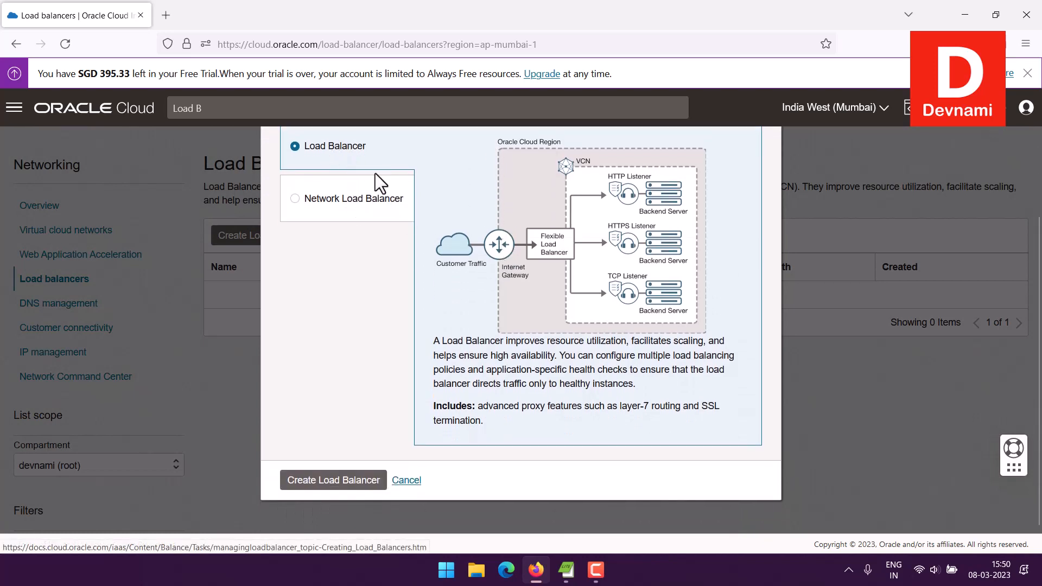
click(383, 220)
click(358, 165)
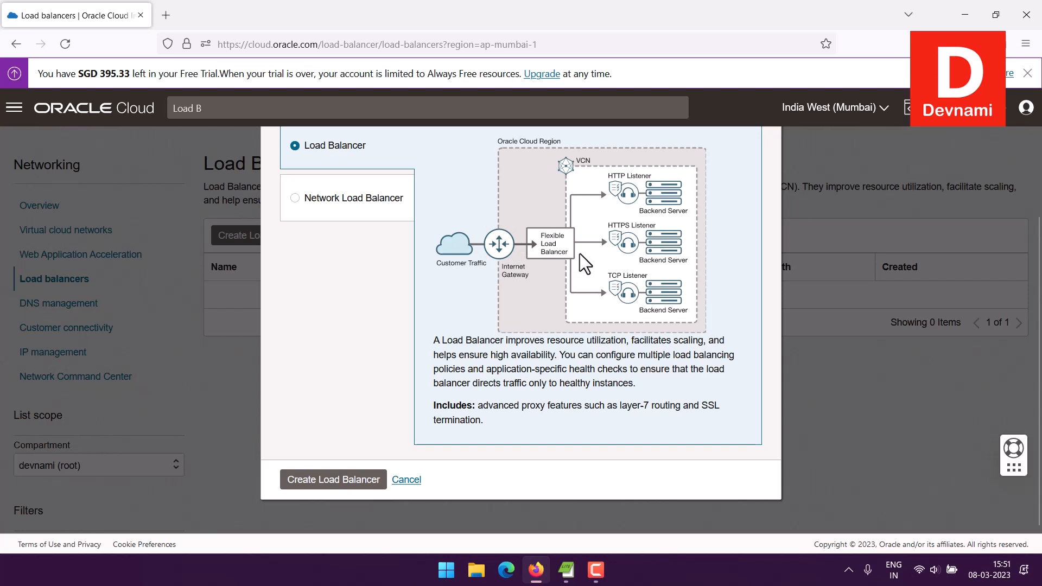
click(409, 483)
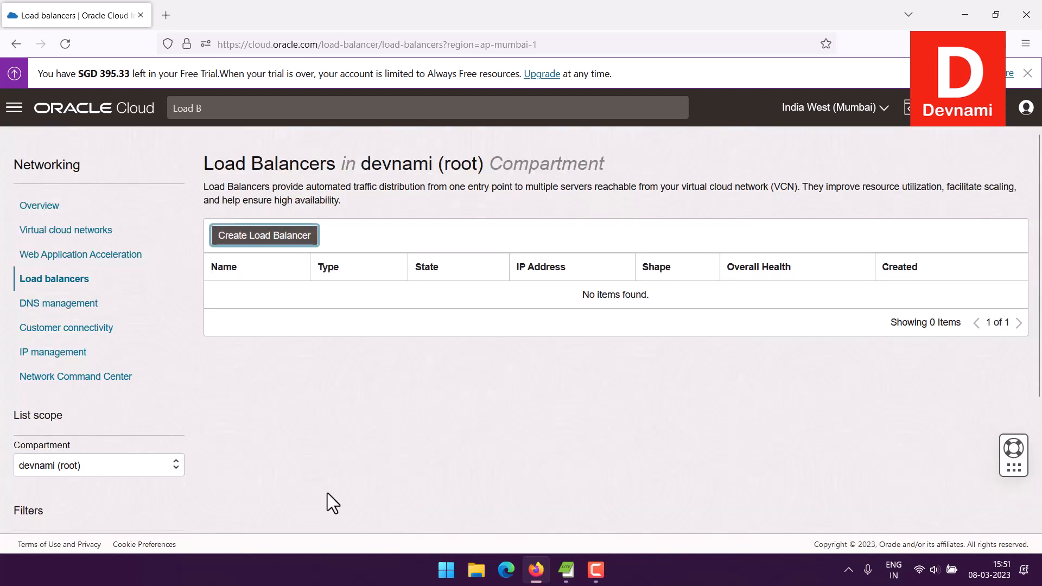